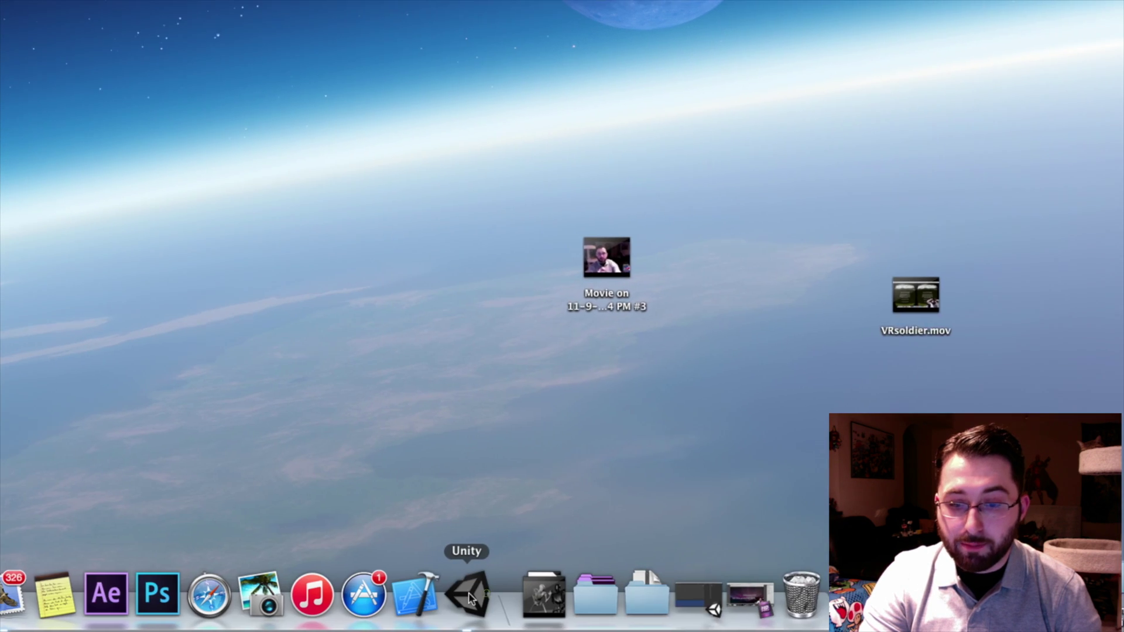
- Launch the Unity editor from the Dock
left_click(466, 595)
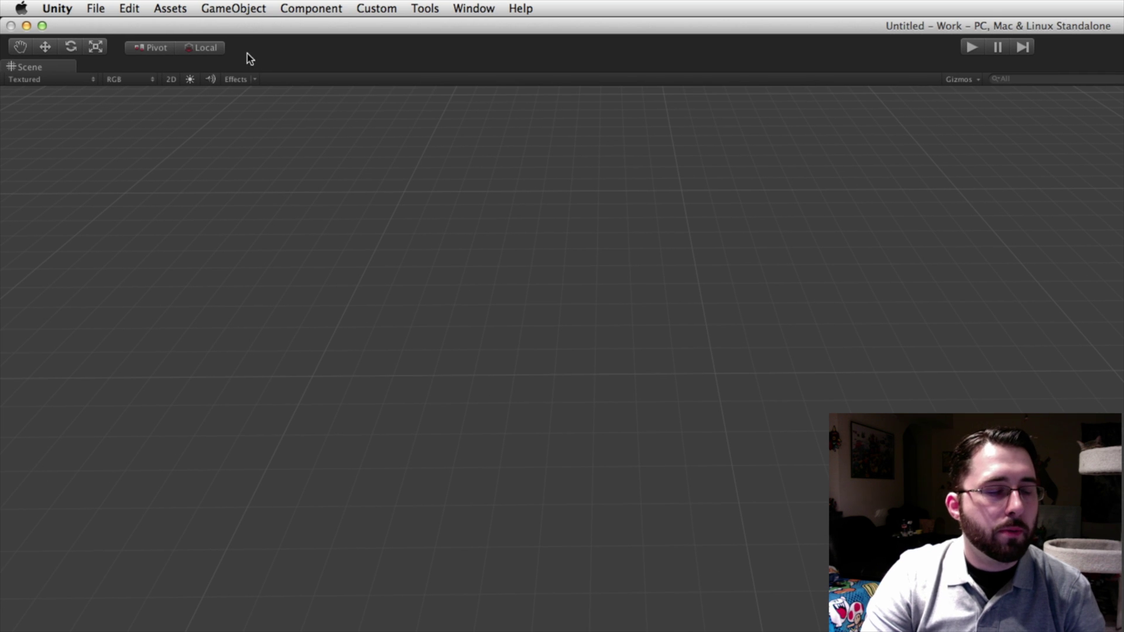
- Create a new terrain and switch to its Paint Texture tool
left_click(241, 12)
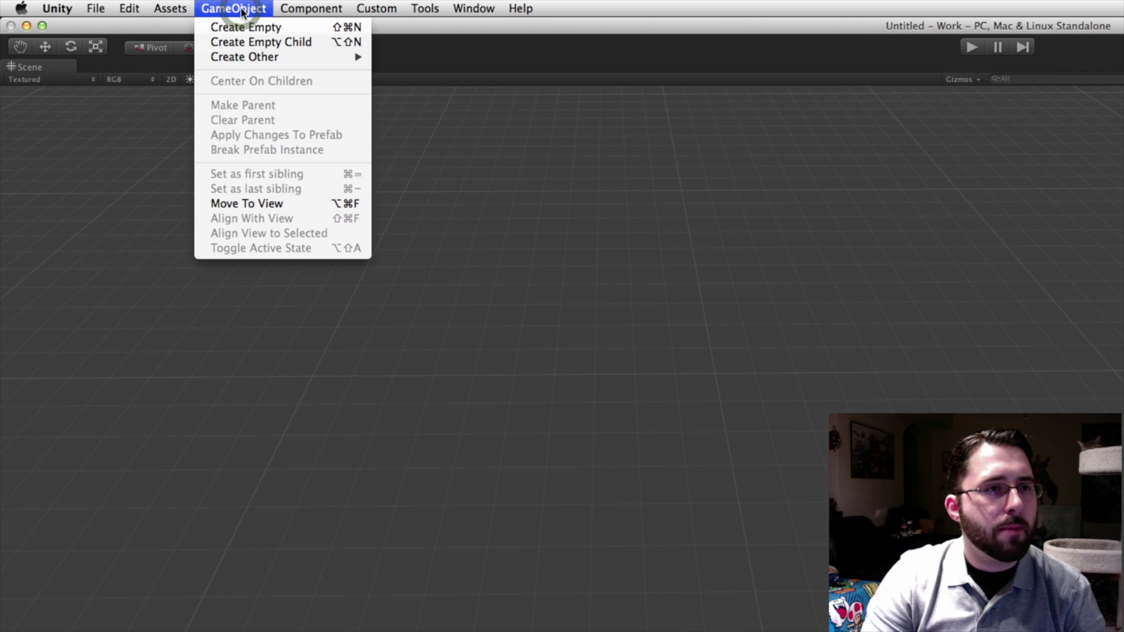
mouse_move(246, 56)
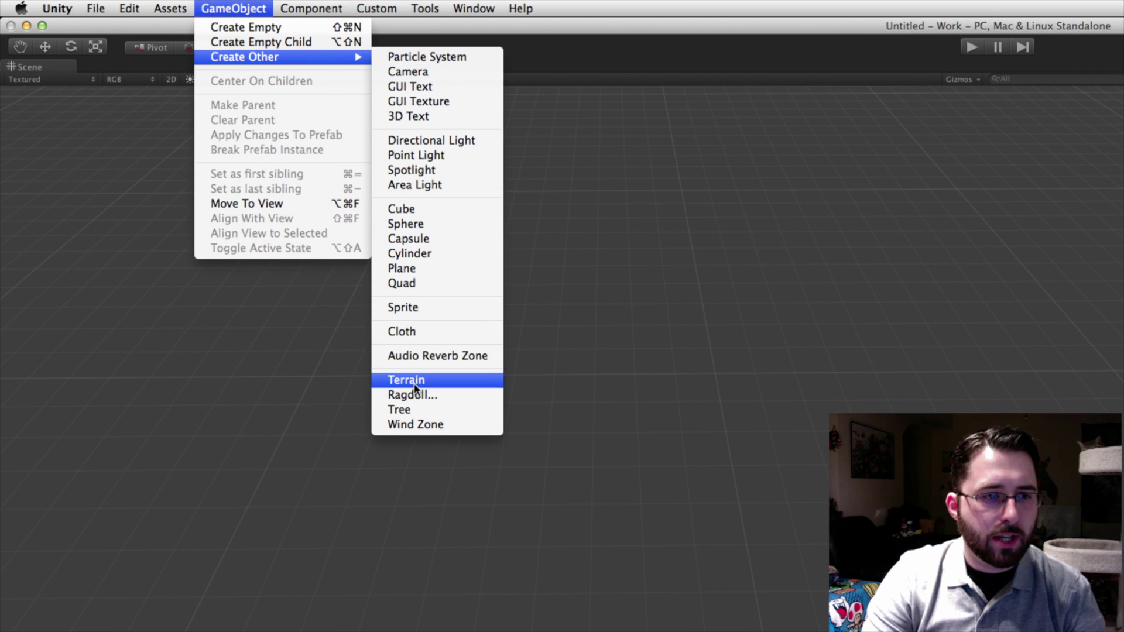
left_click(415, 389)
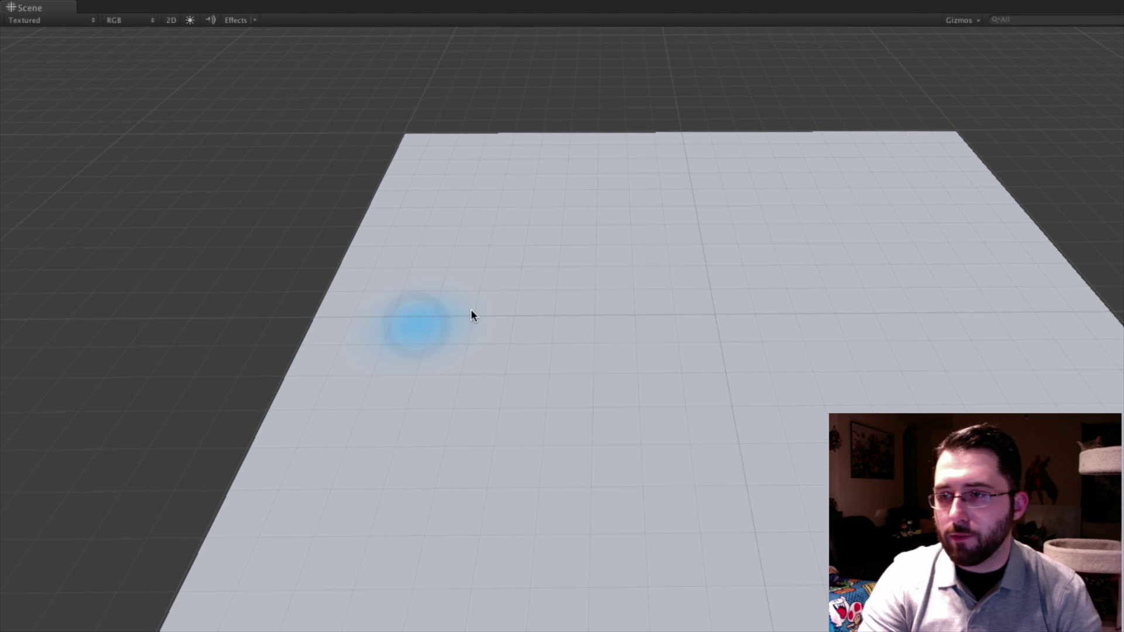
left_click(976, 190)
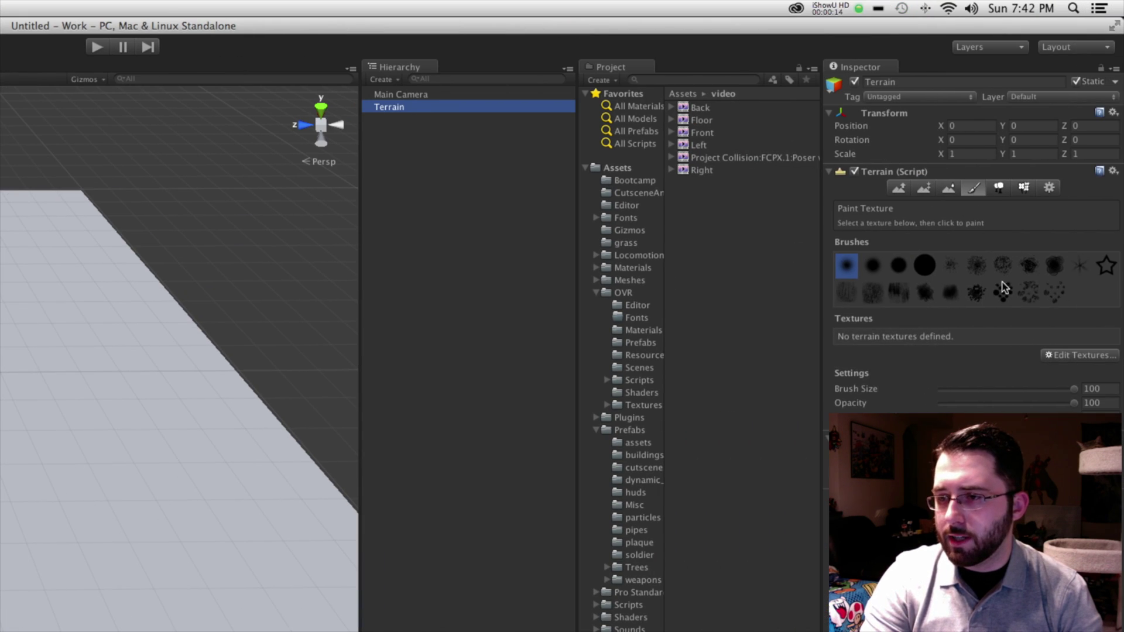
- Add the green grass image as the terrain's first paint texture
left_click(1067, 312)
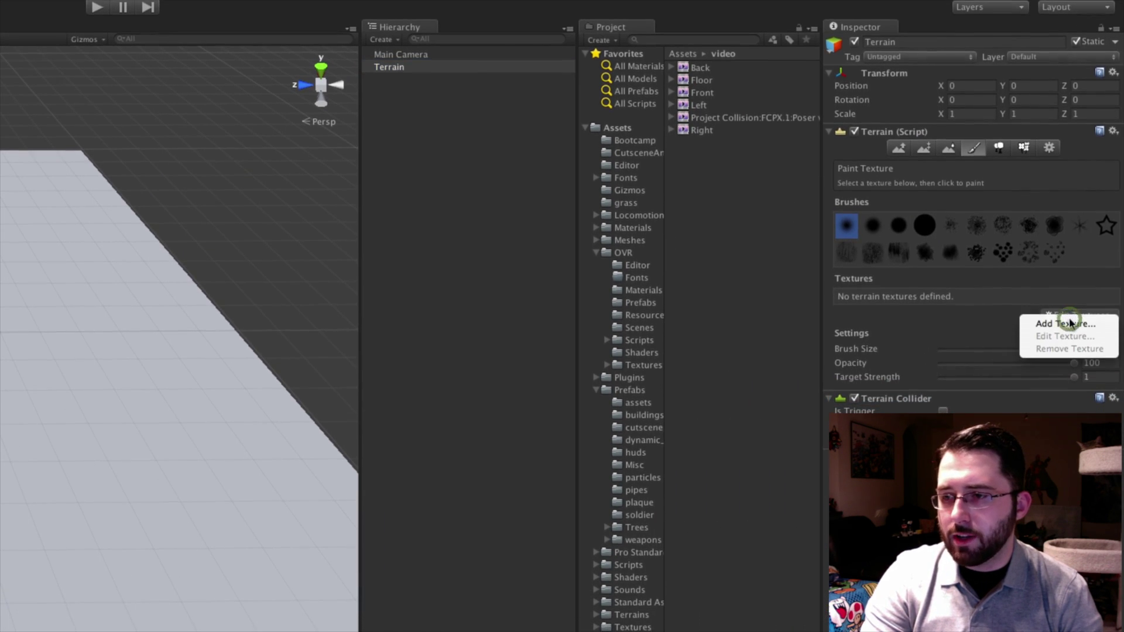
left_click(1070, 323)
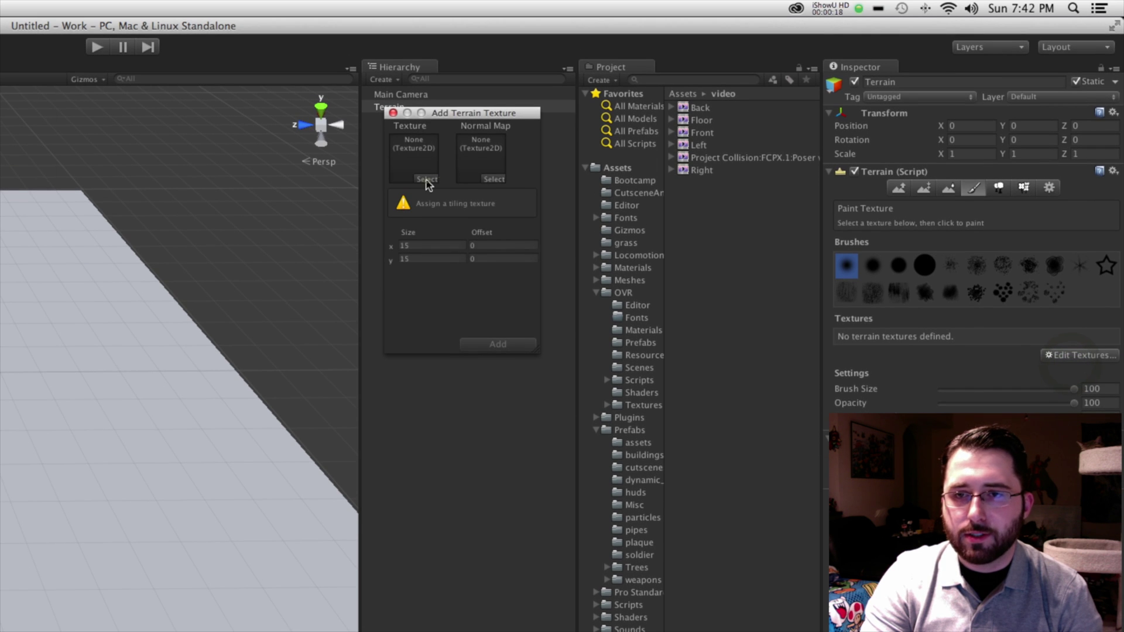
left_click(571, 179)
type("ter")
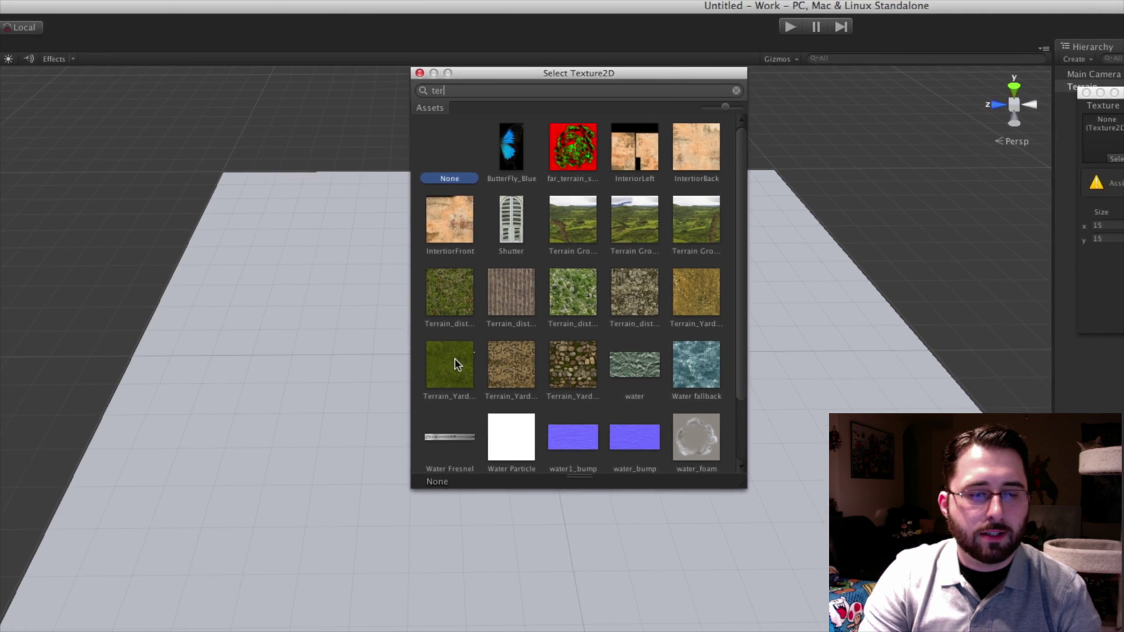
double_click(455, 366)
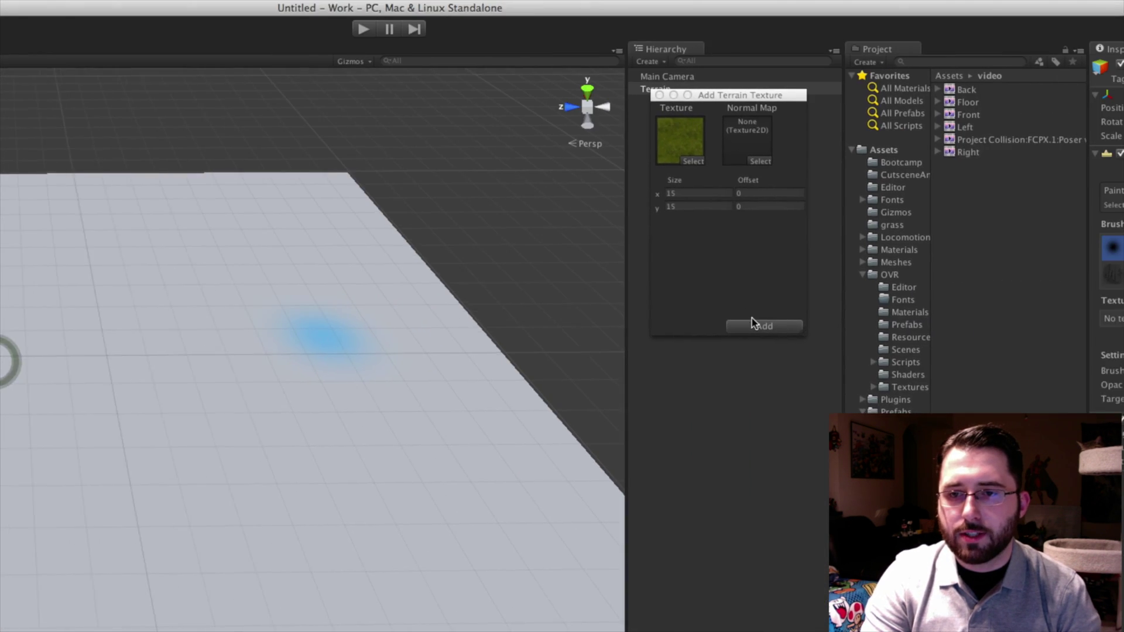
left_click(646, 321)
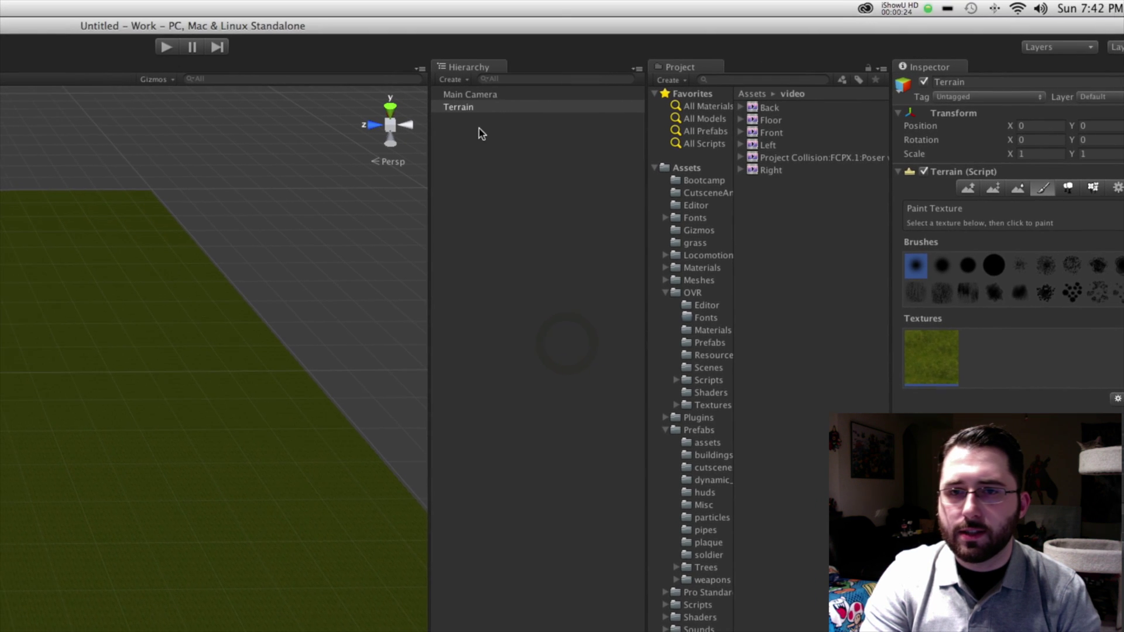
left_click(527, 94)
key("shift+space")
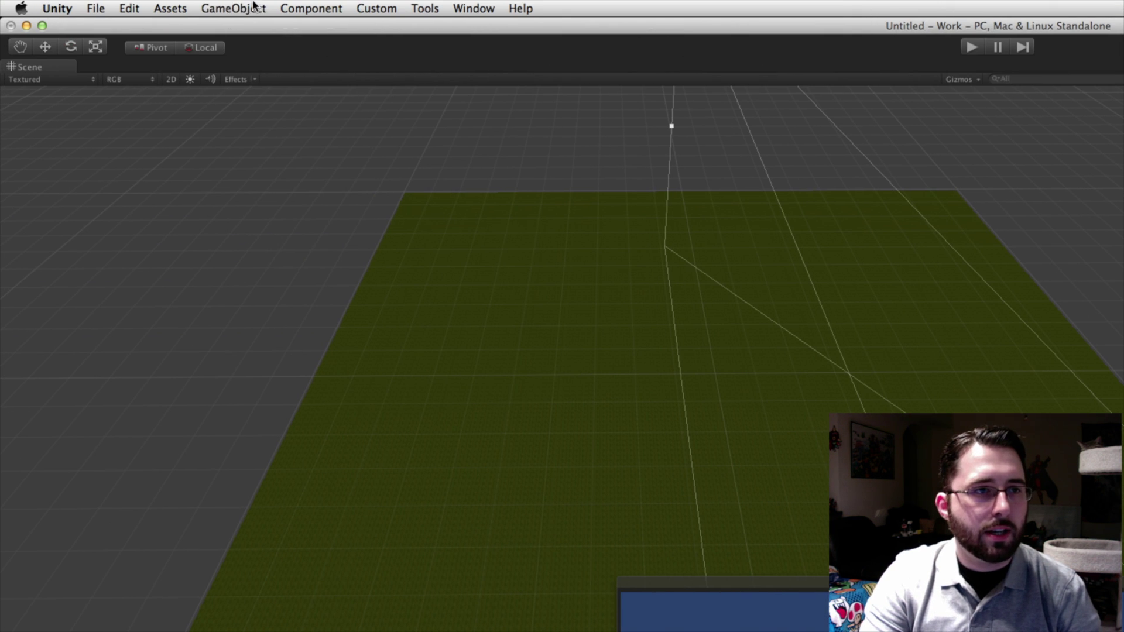
- Create a directional light and nudge its intensity up to about 0.67
left_click(233, 7)
mouse_move(245, 57)
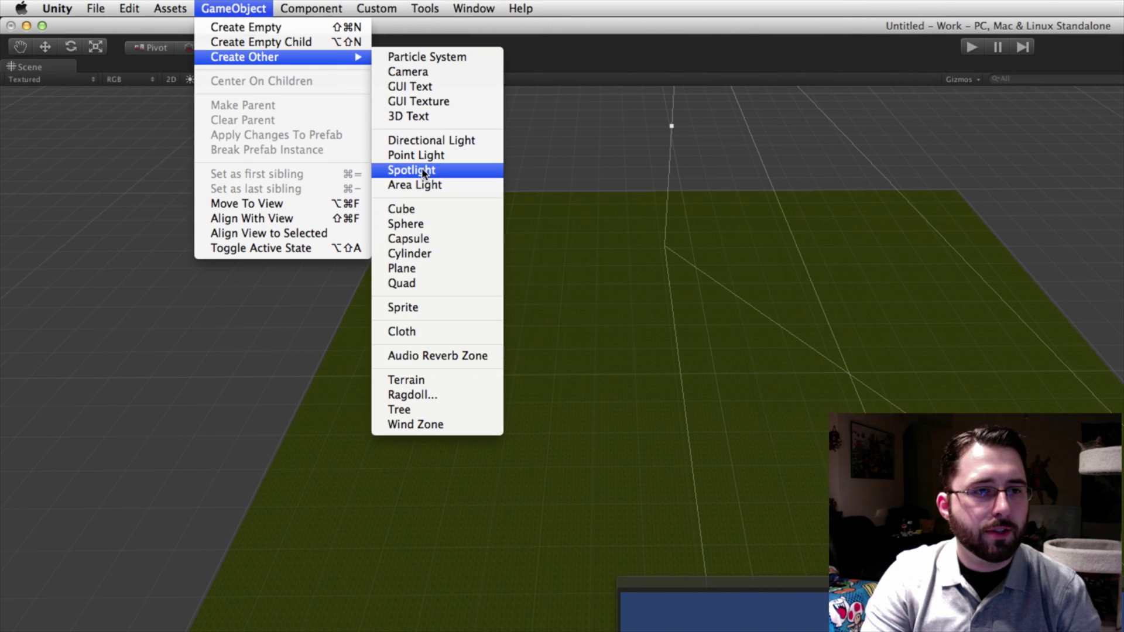
left_click(427, 141)
key("shift+space")
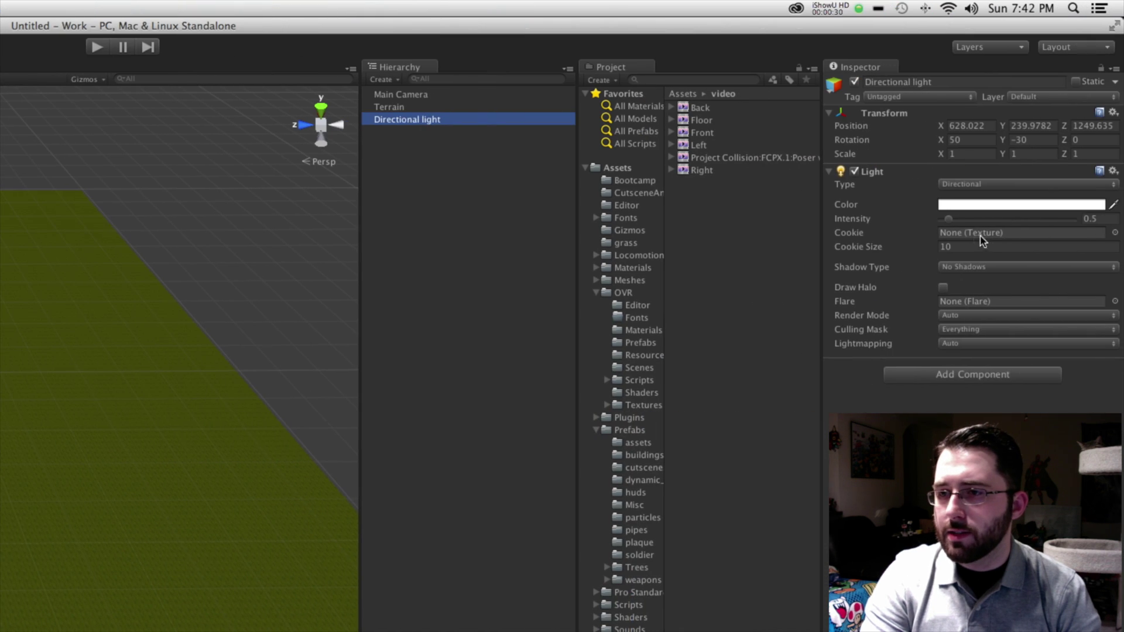
left_click_drag(949, 223, 953, 223)
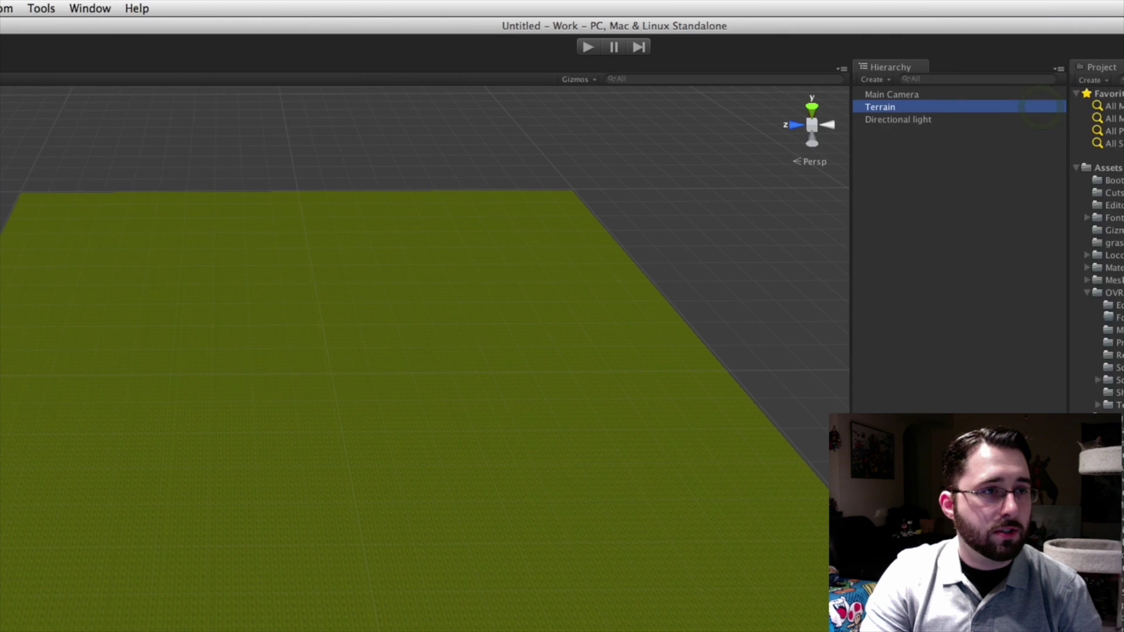
- Set the Render Settings skybox material to the Sunny skybox
key("shift+space")
left_click(128, 8)
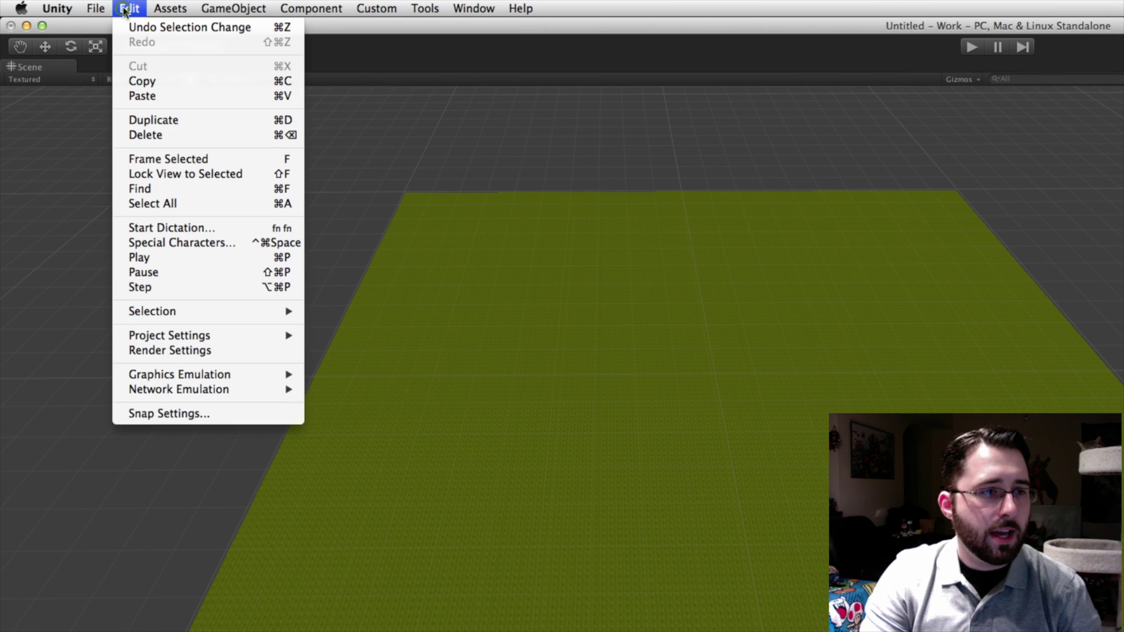
left_click(192, 351)
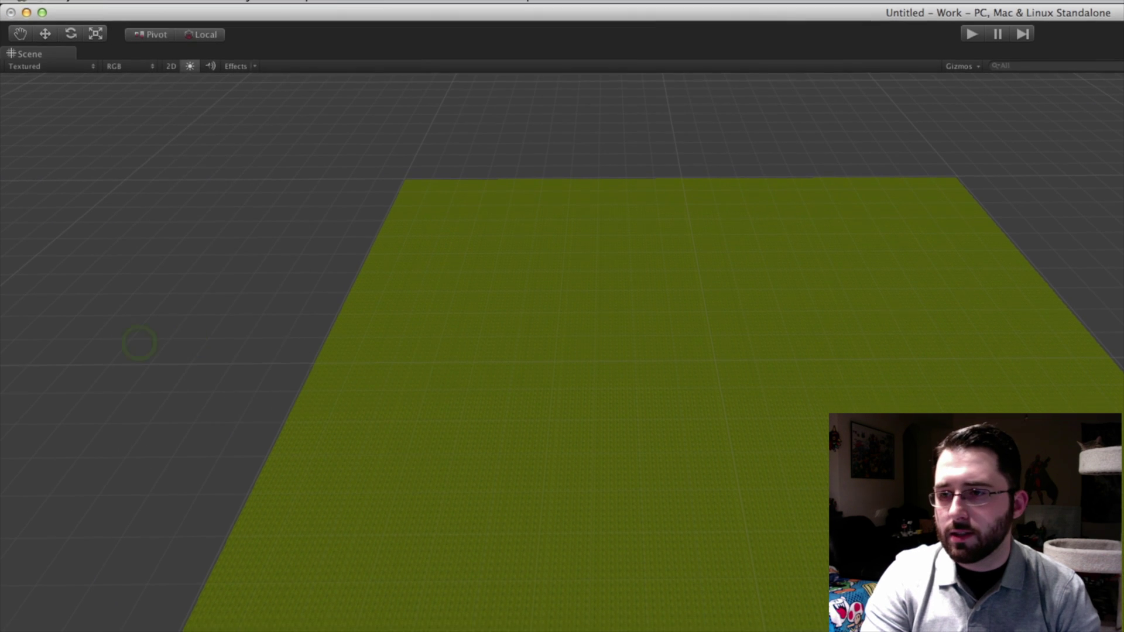
key("shift+space")
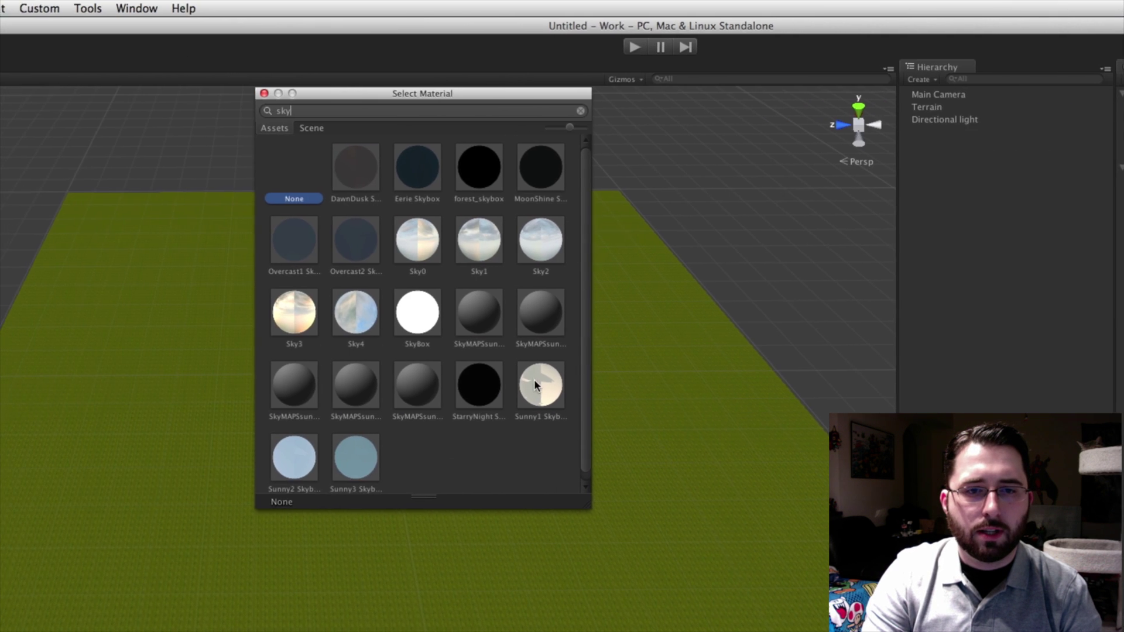
double_click(534, 379)
key("shift+space")
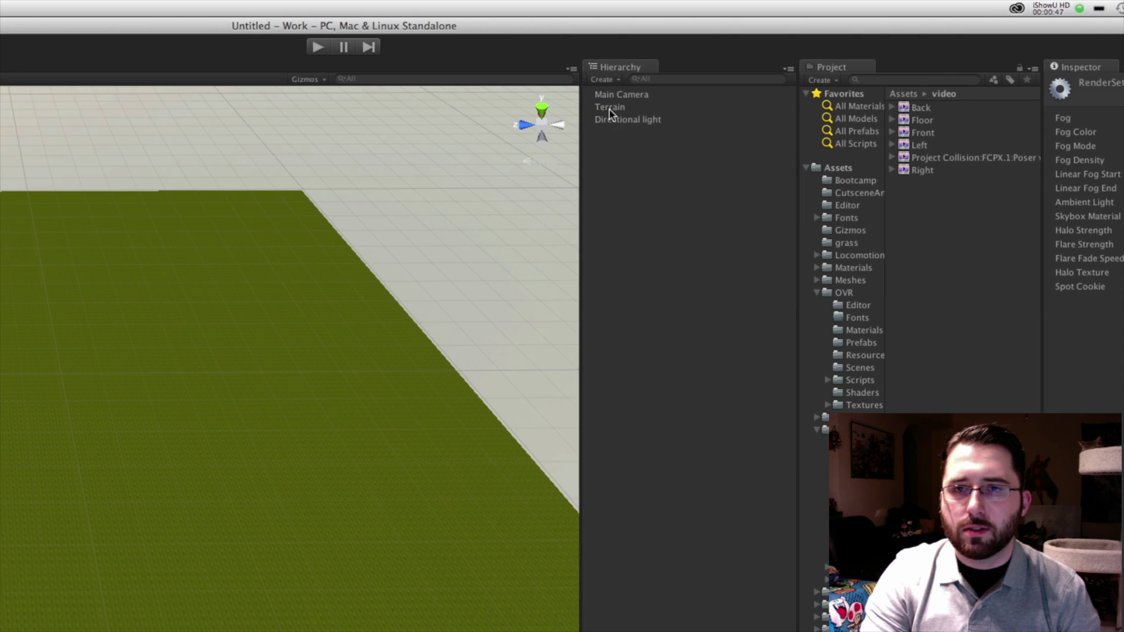
left_click(611, 108)
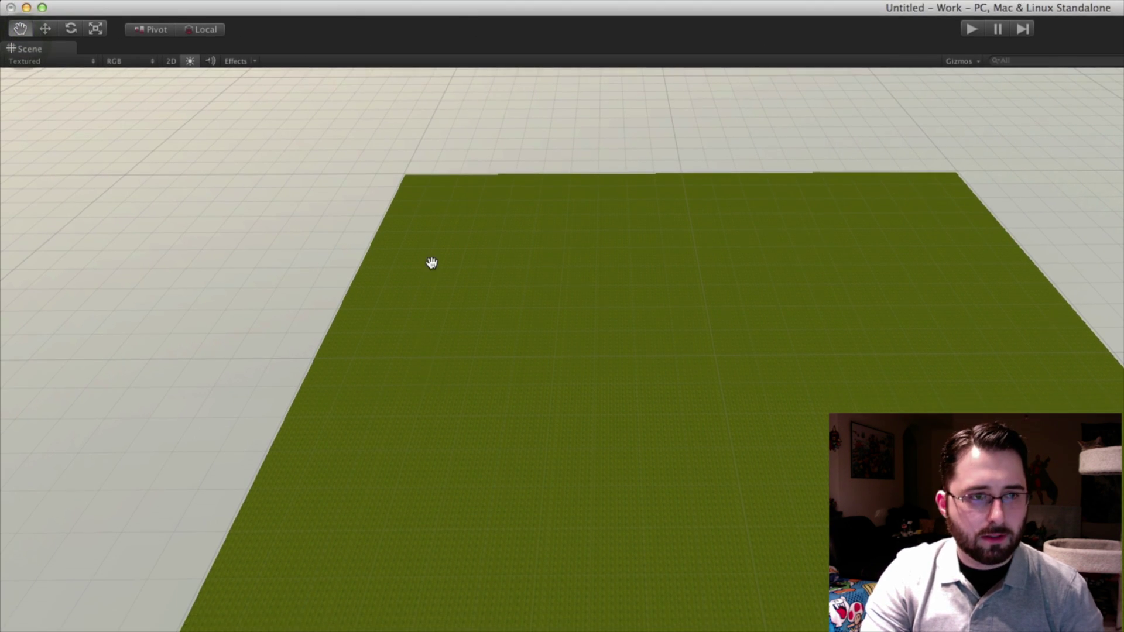
scroll(448, 290, "up", 3)
scroll(449, 352, "up", 3)
scroll(450, 330, "up", 2)
scroll(450, 330, "down", 5)
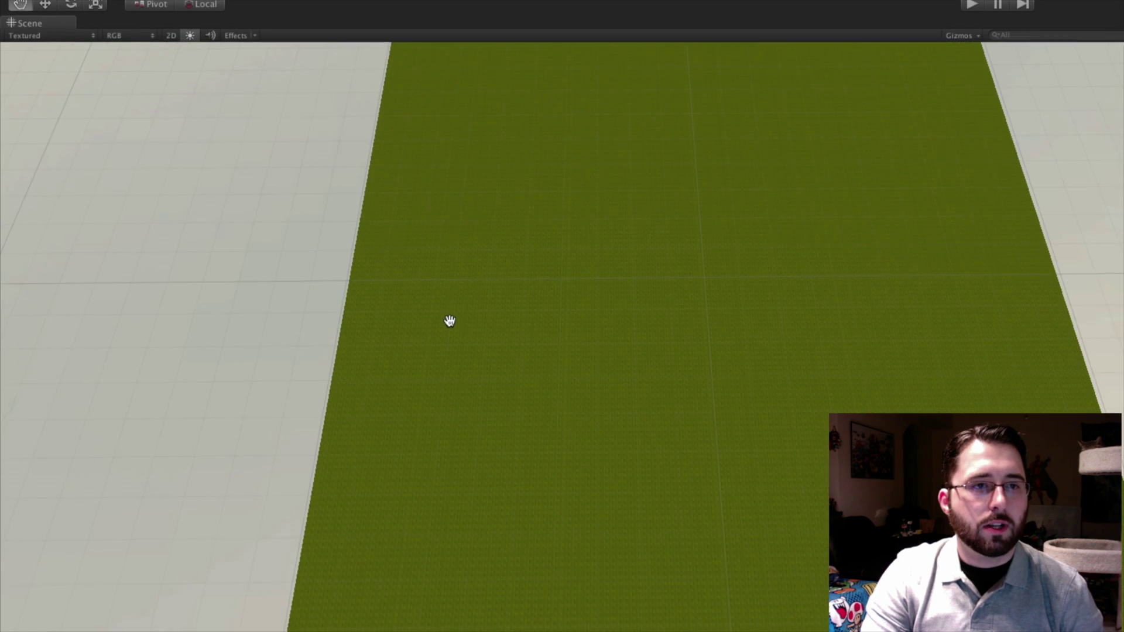
scroll(487, 397, "down", 1)
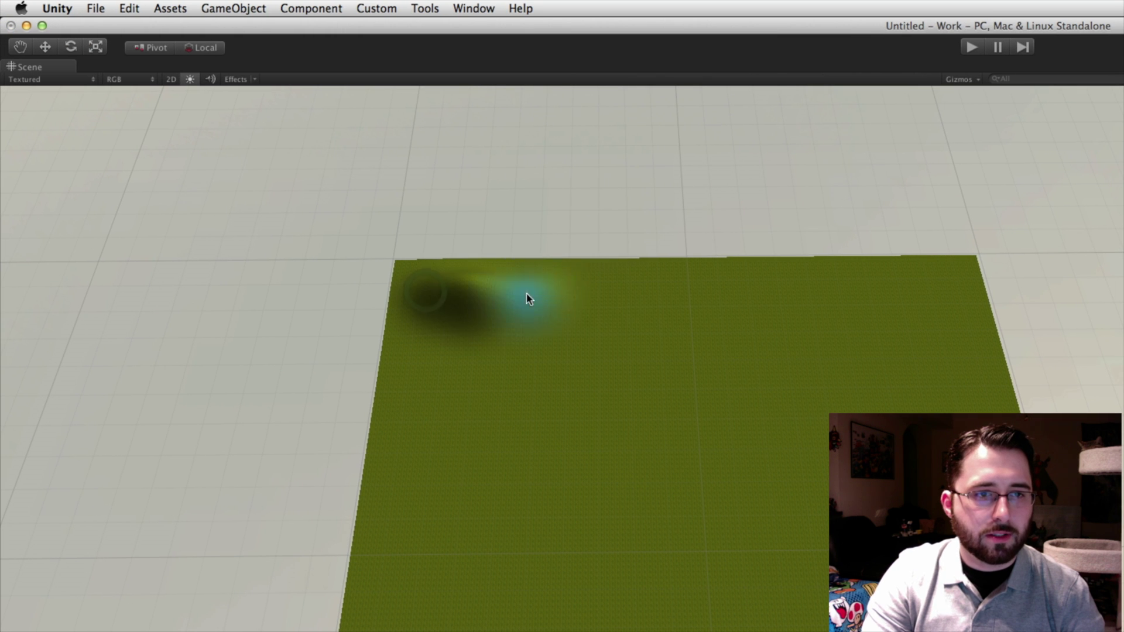
- Sculpt raised ridges across the terrain's top, right side and bottom into a ring
mouse_move(528, 299)
left_mouse_down()
mouse_move(654, 303)
mouse_move(568, 345)
left_mouse_up()
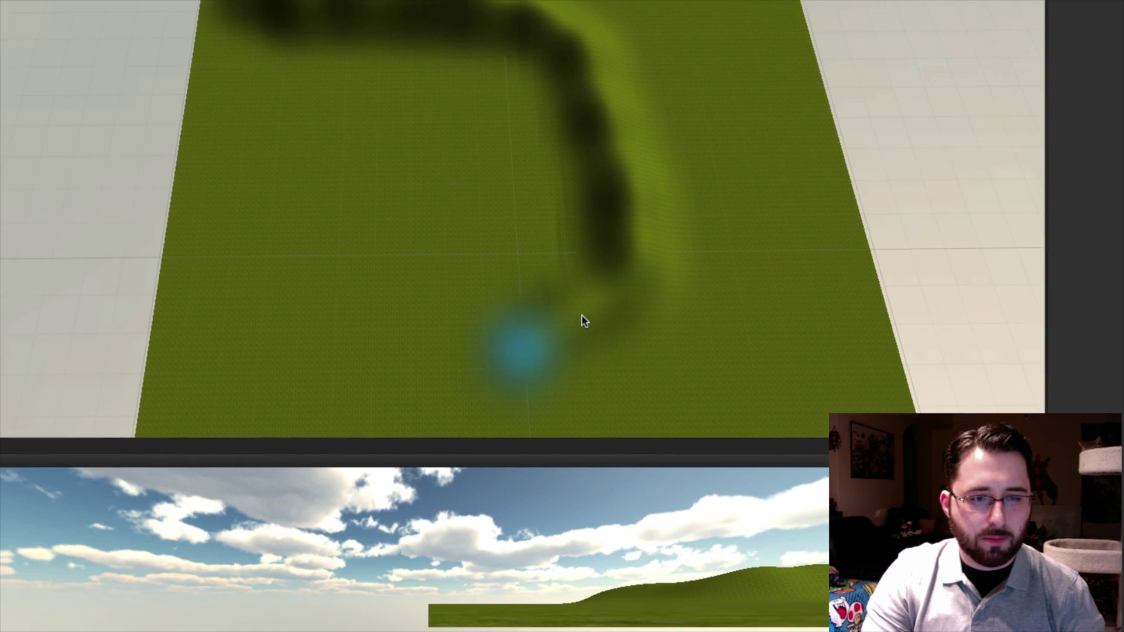
left_click_drag(582, 321, 433, 324)
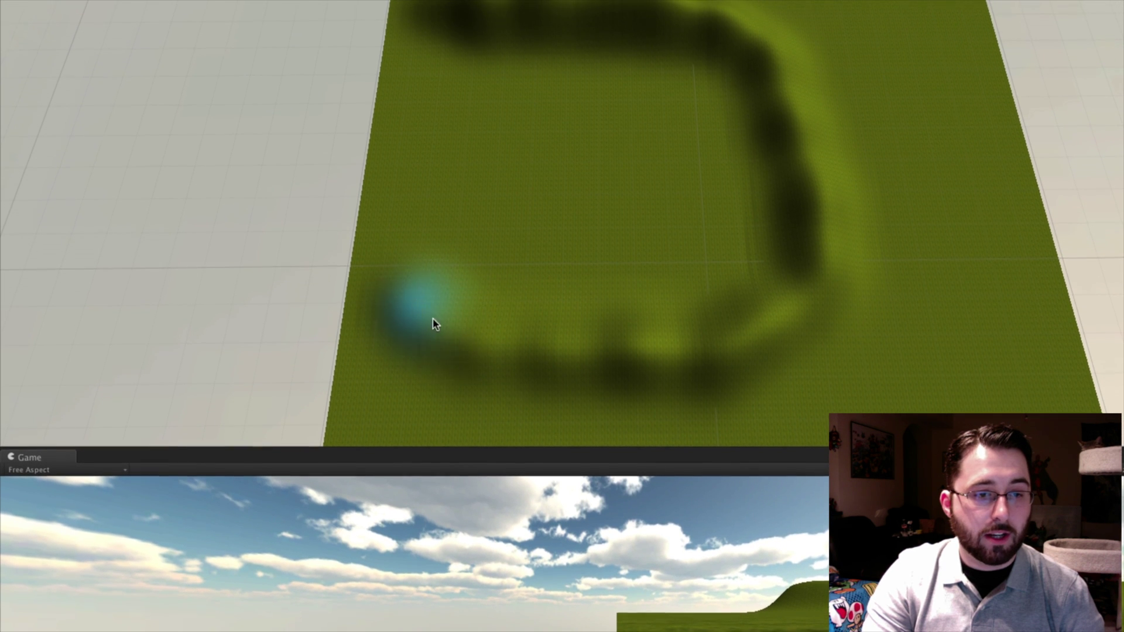
mouse_move(433, 324)
left_mouse_down()
mouse_move(419, 327)
mouse_move(465, 266)
mouse_move(469, 419)
mouse_move(583, 251)
mouse_move(397, 374)
left_mouse_up()
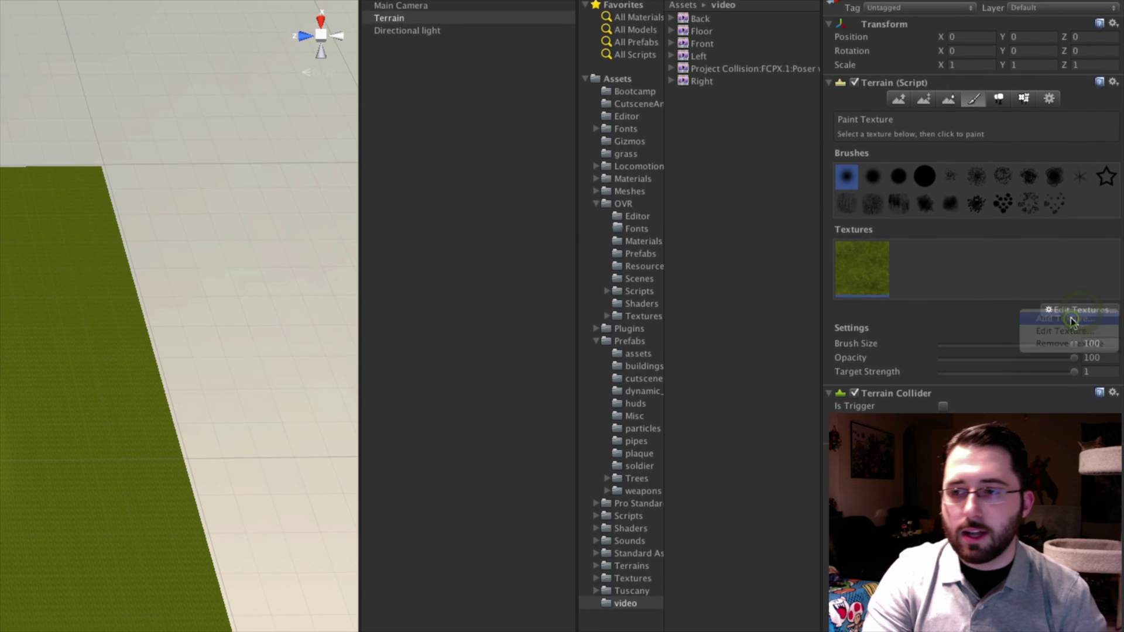
- Add a brown dirt texture tiled 40x40 and paint it over the hill ring
left_click(425, 89)
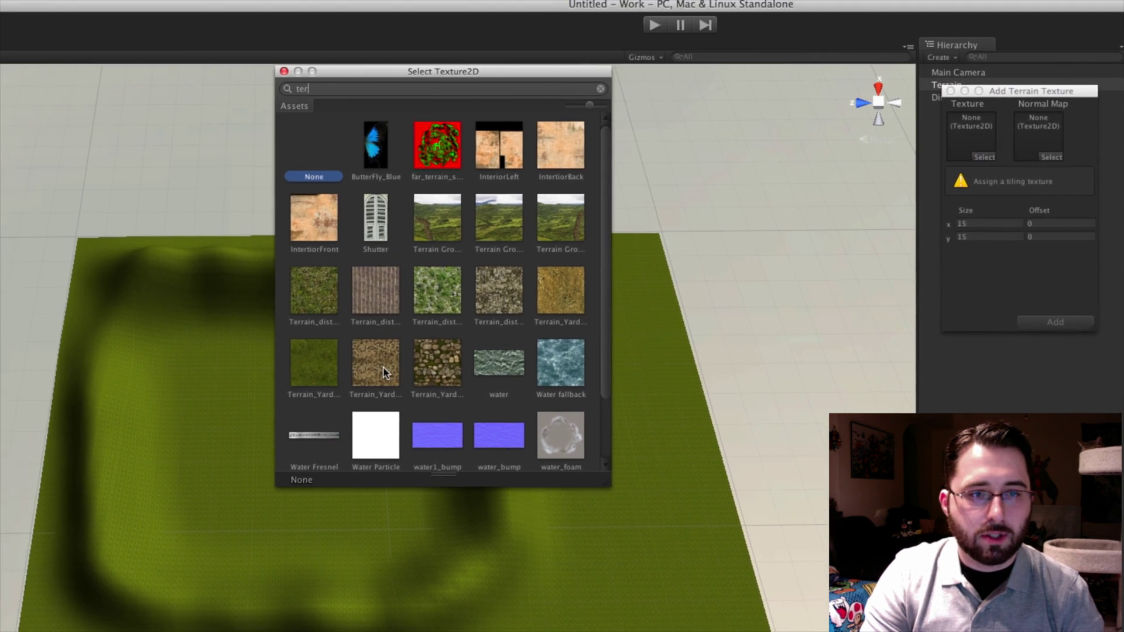
double_click(384, 366)
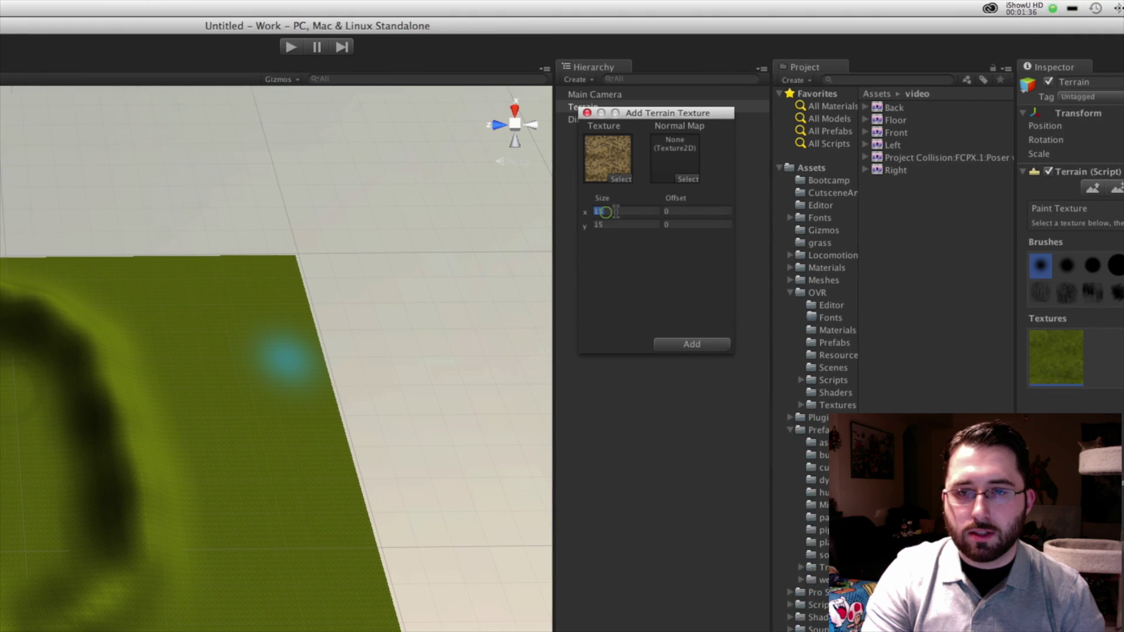
left_click(581, 211)
type("40")
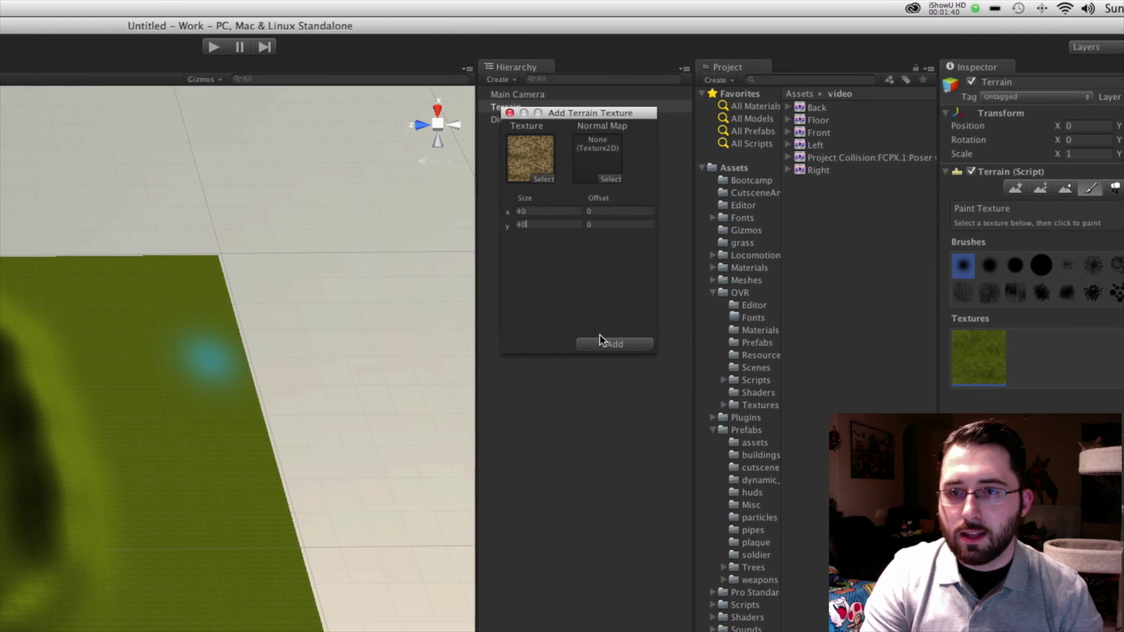
left_click(646, 343)
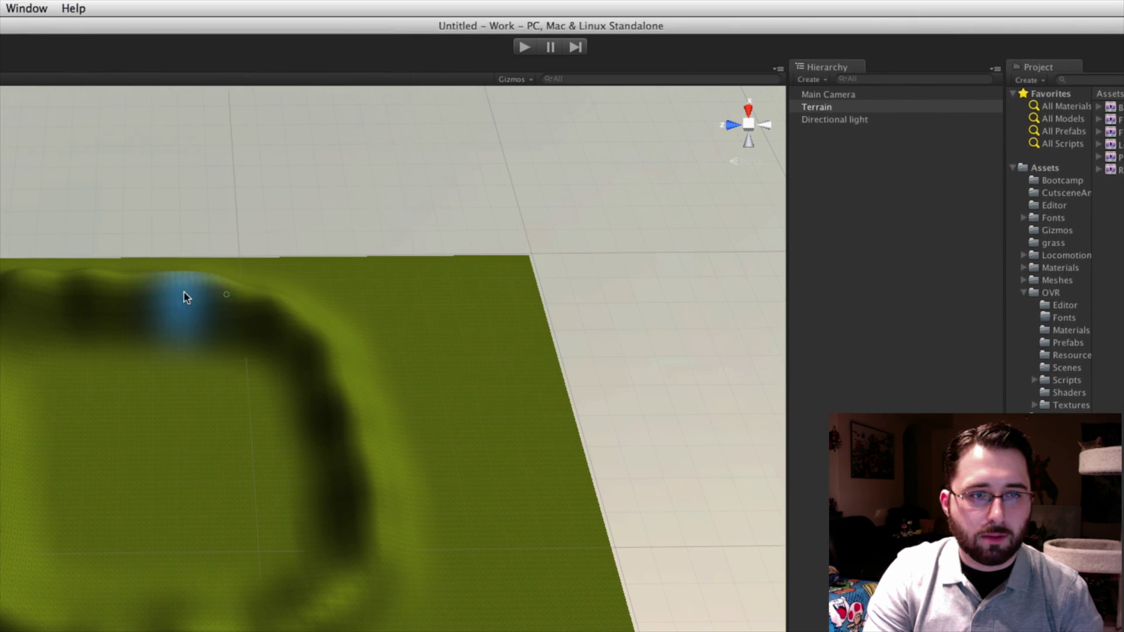
mouse_move(325, 299)
left_mouse_down()
mouse_move(519, 370)
mouse_move(426, 340)
left_mouse_up()
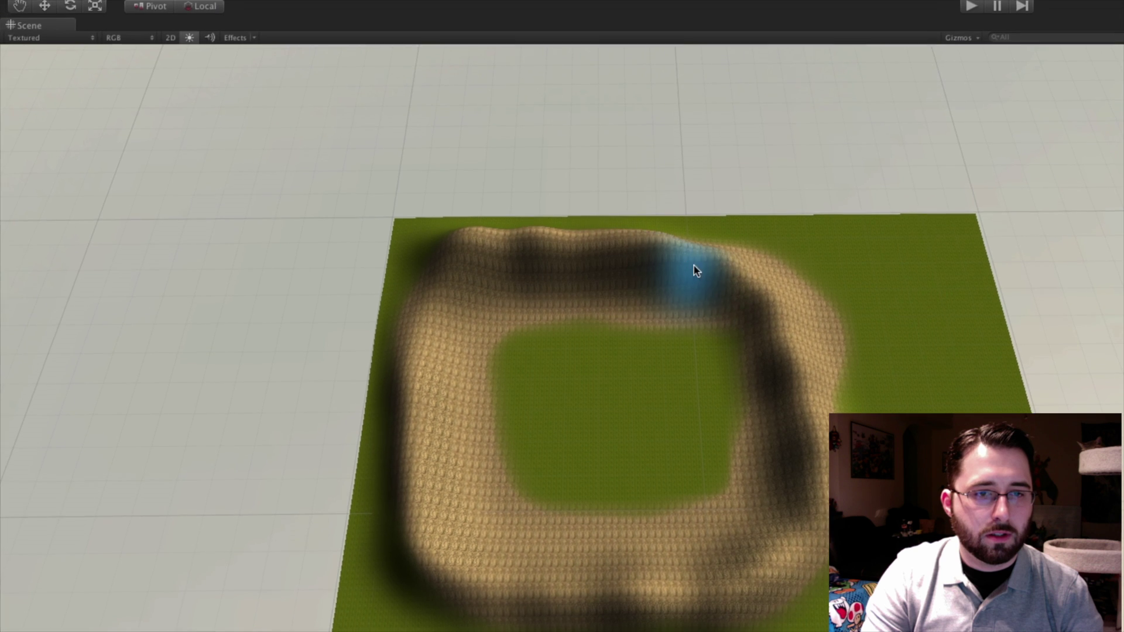
left_click_drag(427, 342, 687, 345)
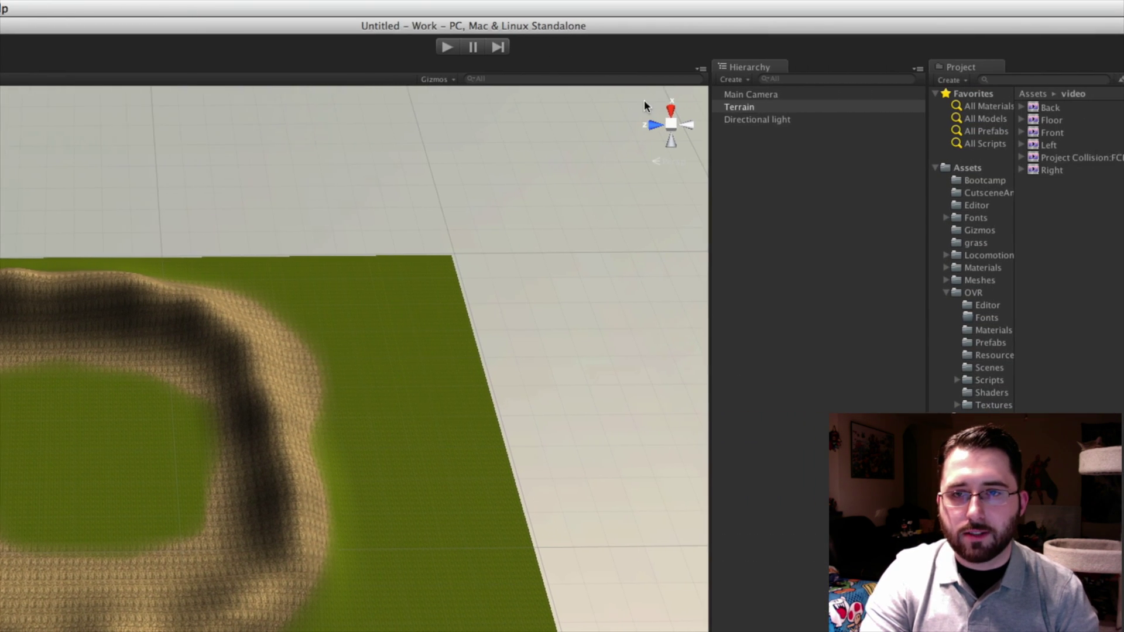
- Delete the Main Camera from the Hierarchy
left_click(570, 107)
left_click(581, 95)
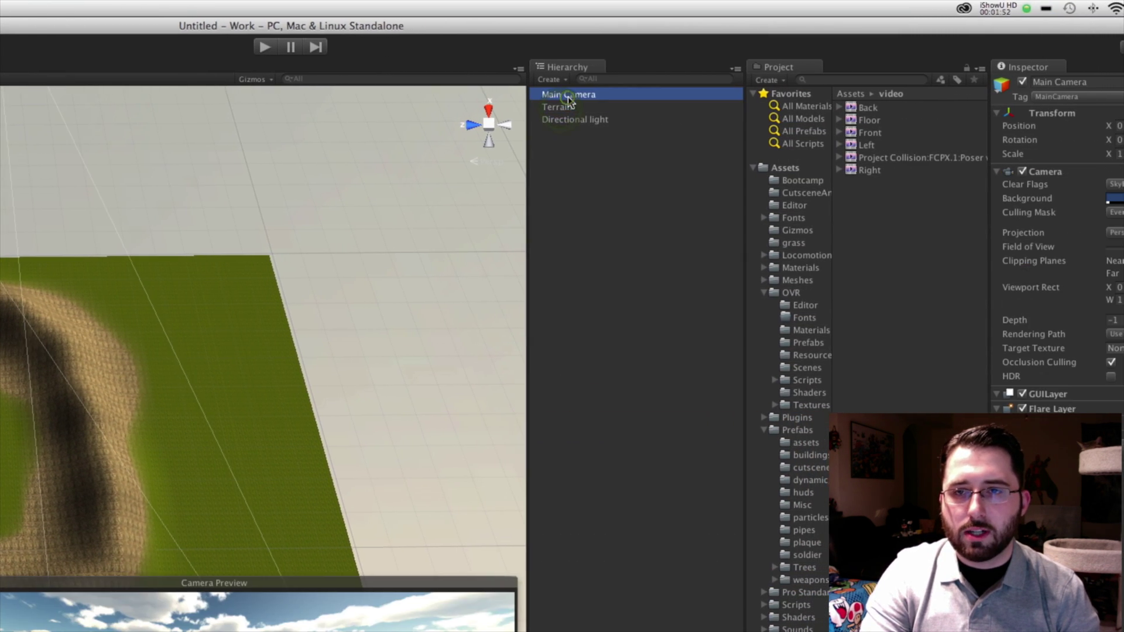
right_click(580, 96)
left_click(569, 173)
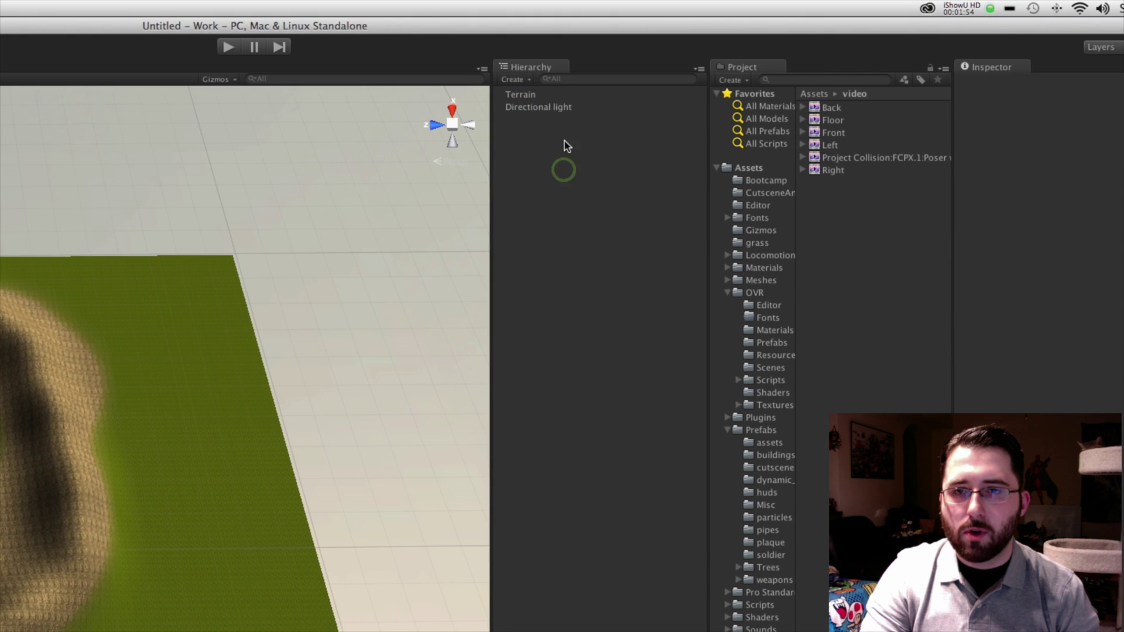
left_click(553, 95)
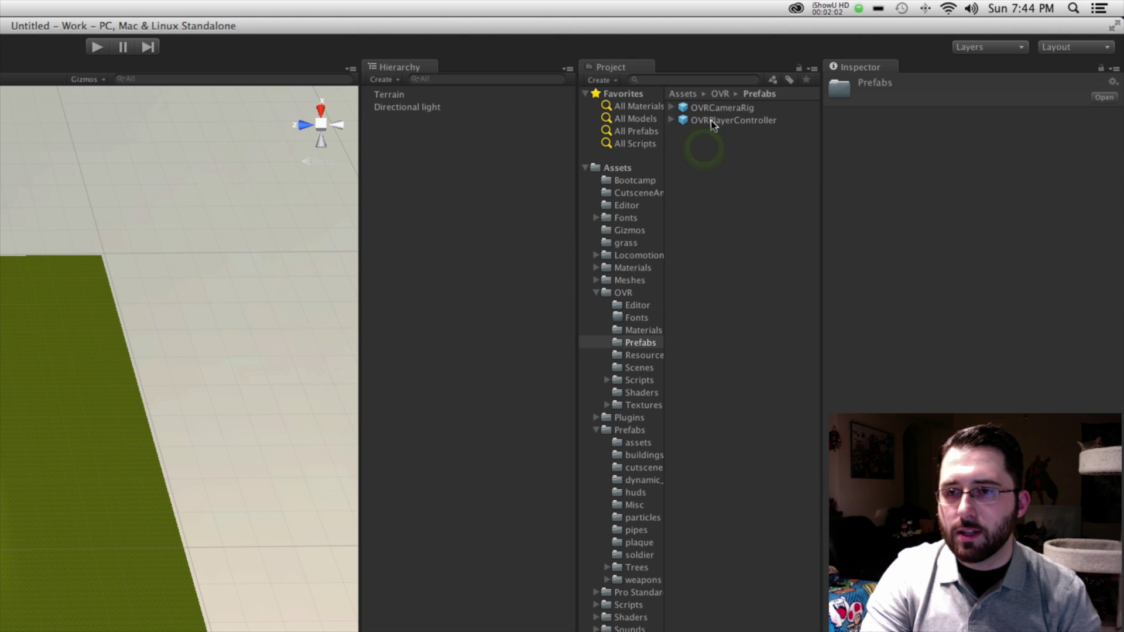
- Frame the terrain and move the OVRPlayerController into the hill-ring crater
key("f")
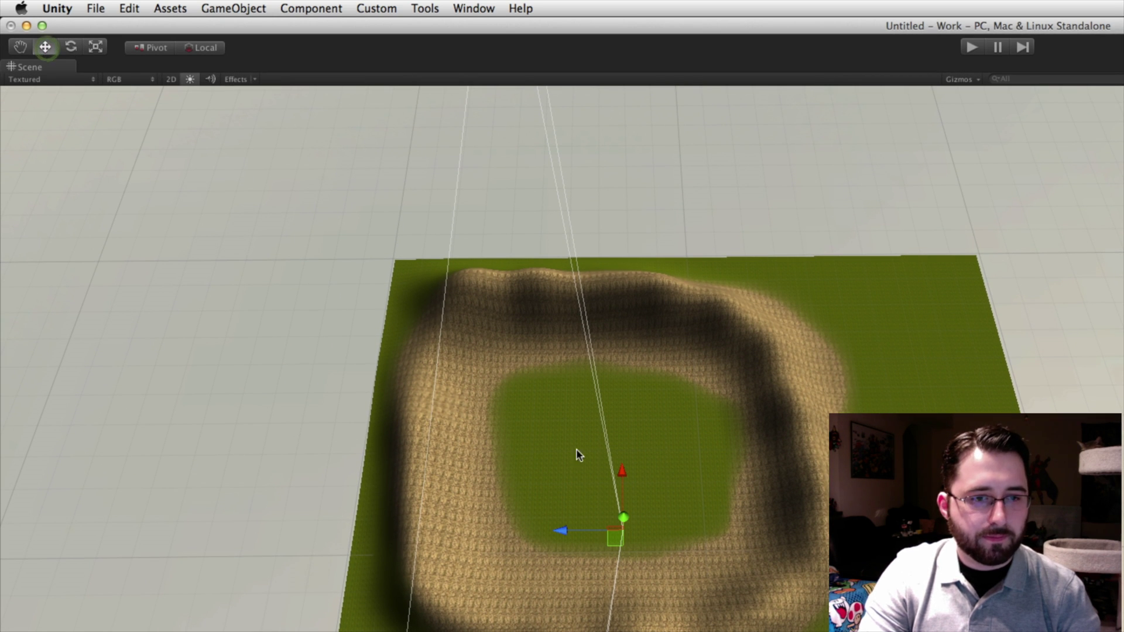
mouse_move(316, 407)
left_mouse_down("alt")
mouse_move(419, 439)
mouse_move(381, 339)
mouse_move(594, 238)
mouse_move(606, 219)
left_mouse_up("alt")
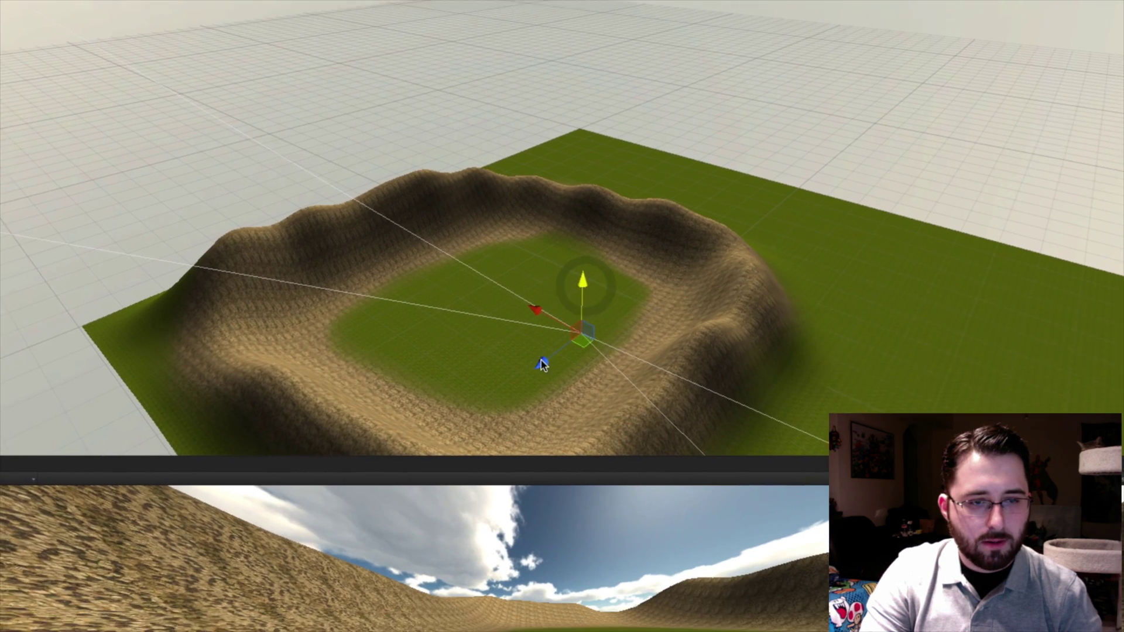
left_click_drag(543, 364, 224, 51)
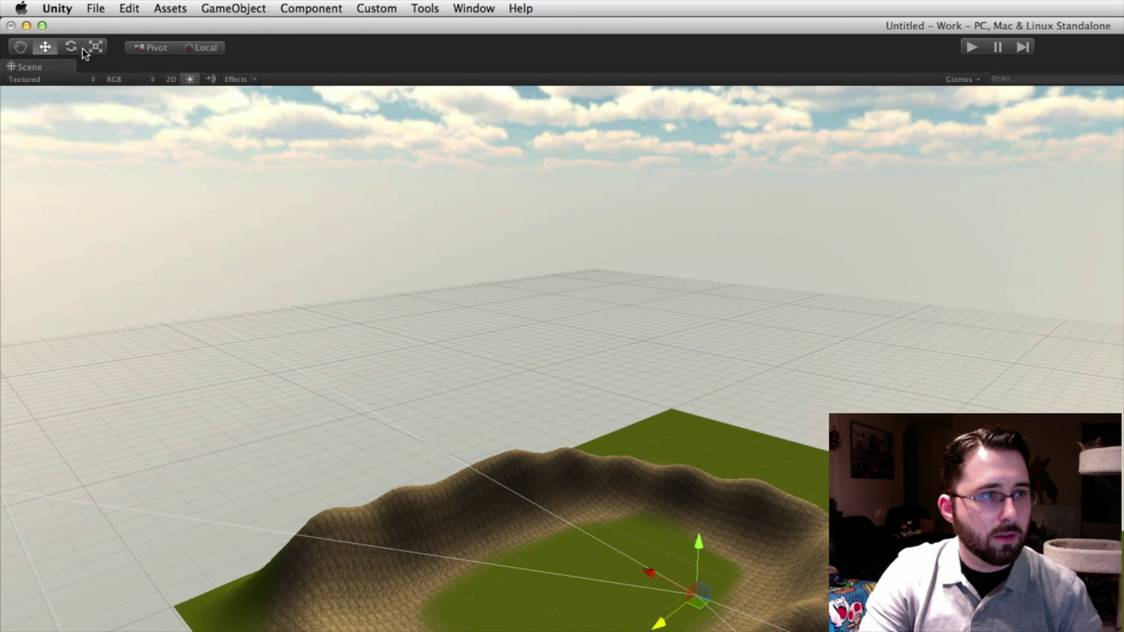
left_click_drag(683, 603, 490, 270)
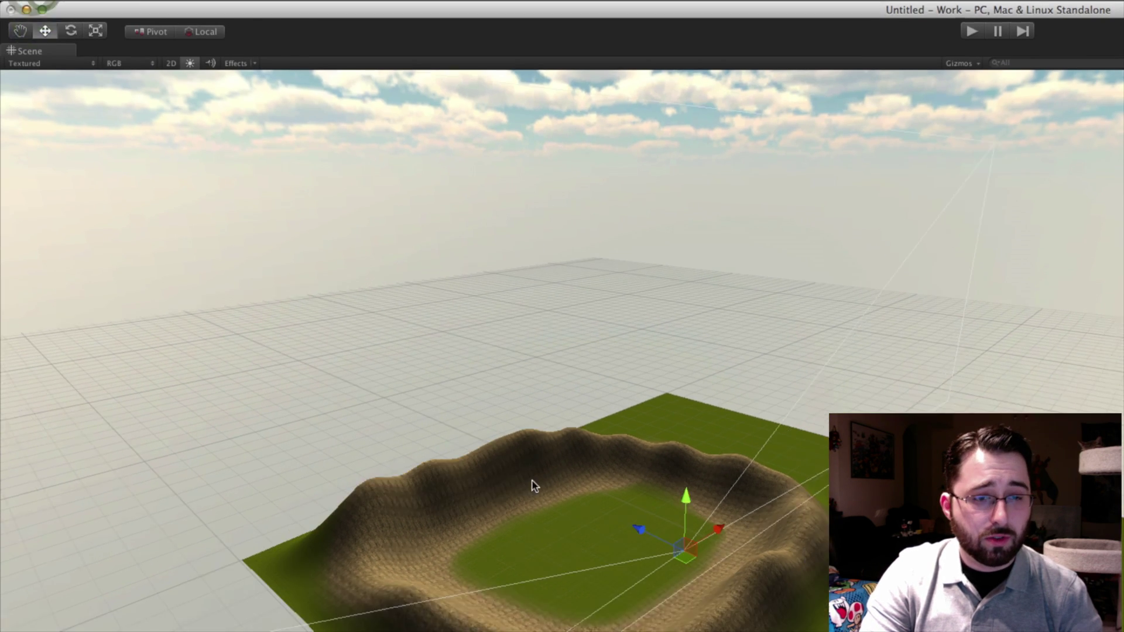
scroll(530, 484, "up", 5)
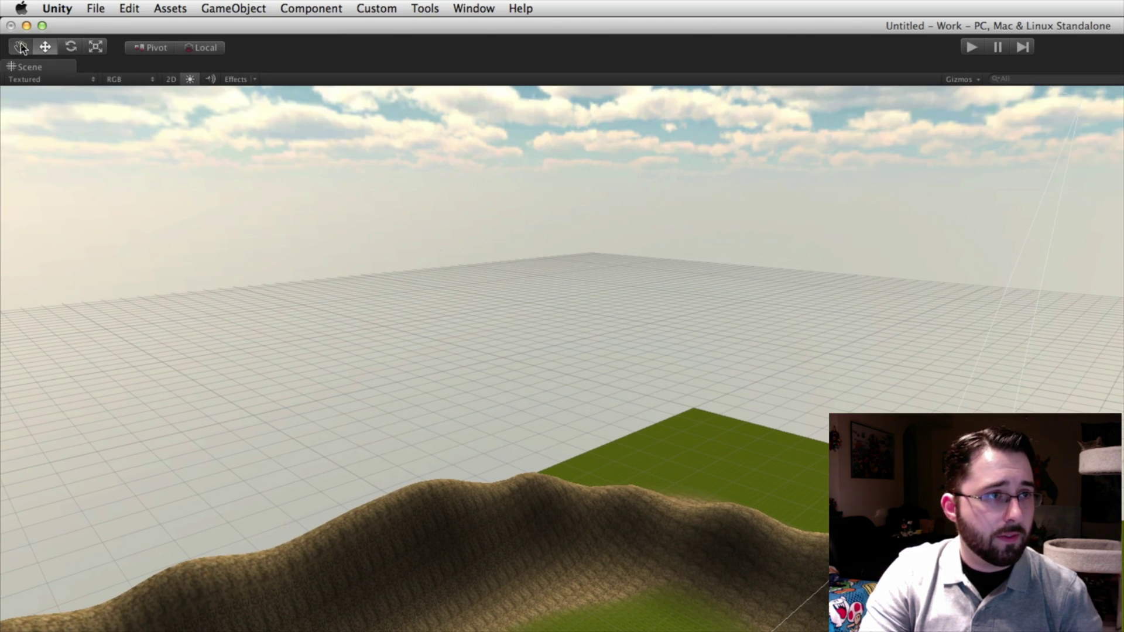
scroll(551, 515, "down", 5)
scroll(831, 186, "down", 3)
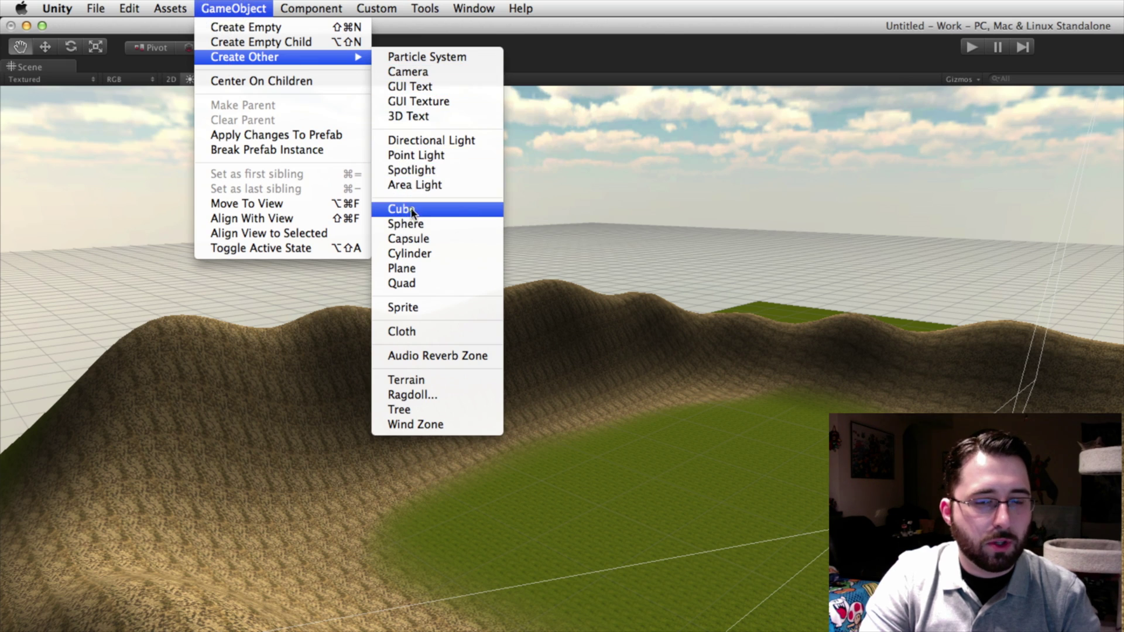
- Create a cube and scale it into a large thin wall inside the crater
left_click(410, 209)
key("f")
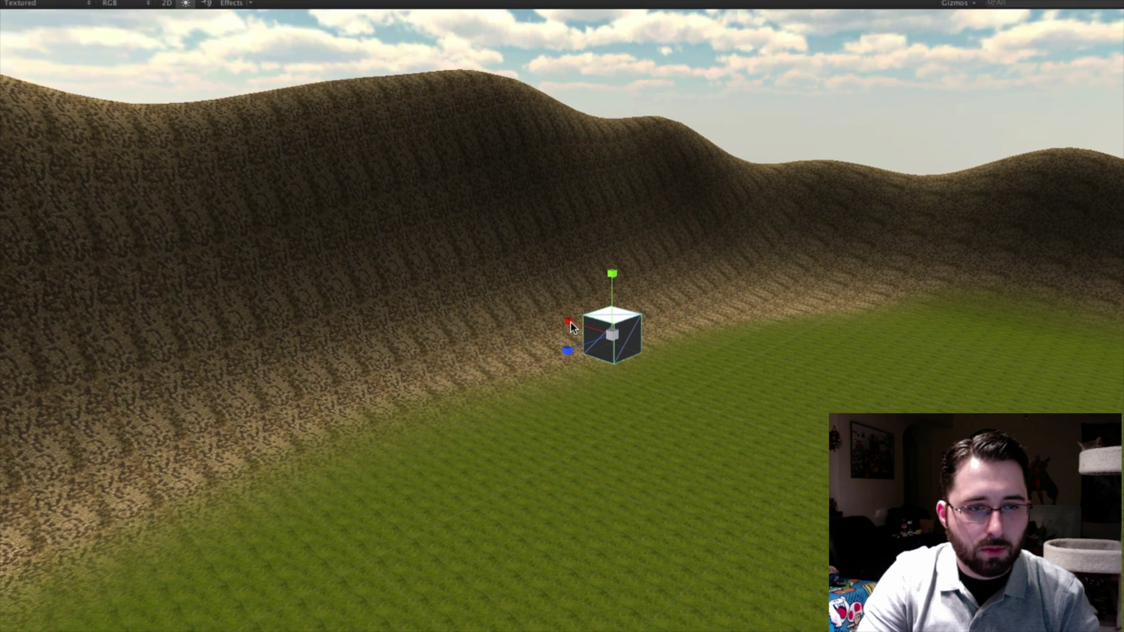
left_click_drag(567, 324, 563, 327)
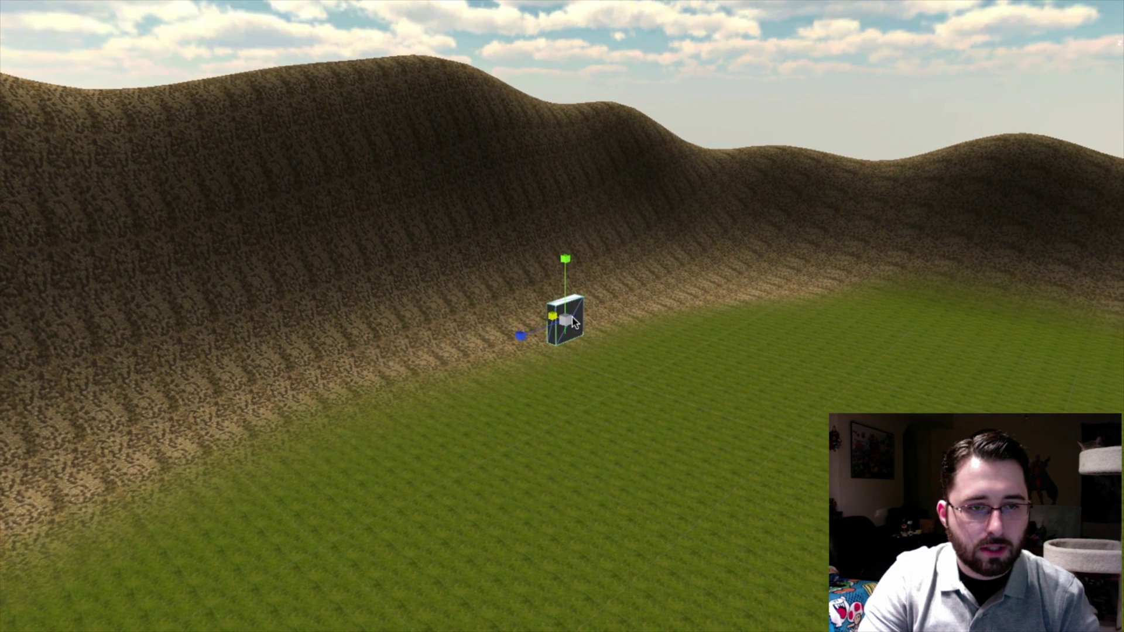
key("f")
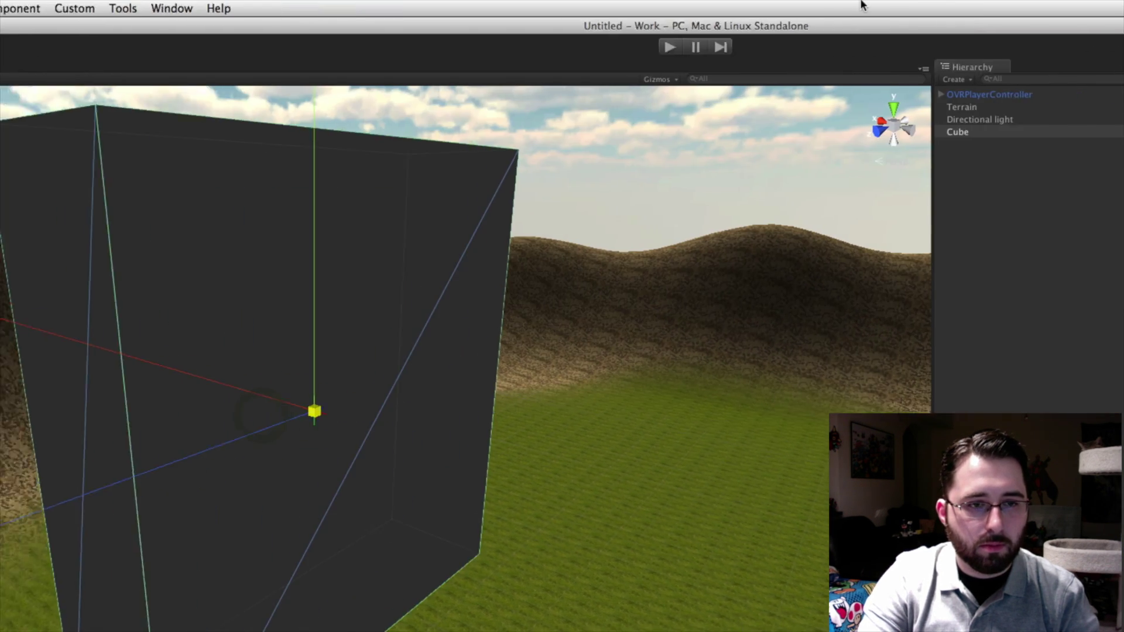
left_click_drag(277, 411, 538, 431, "alt")
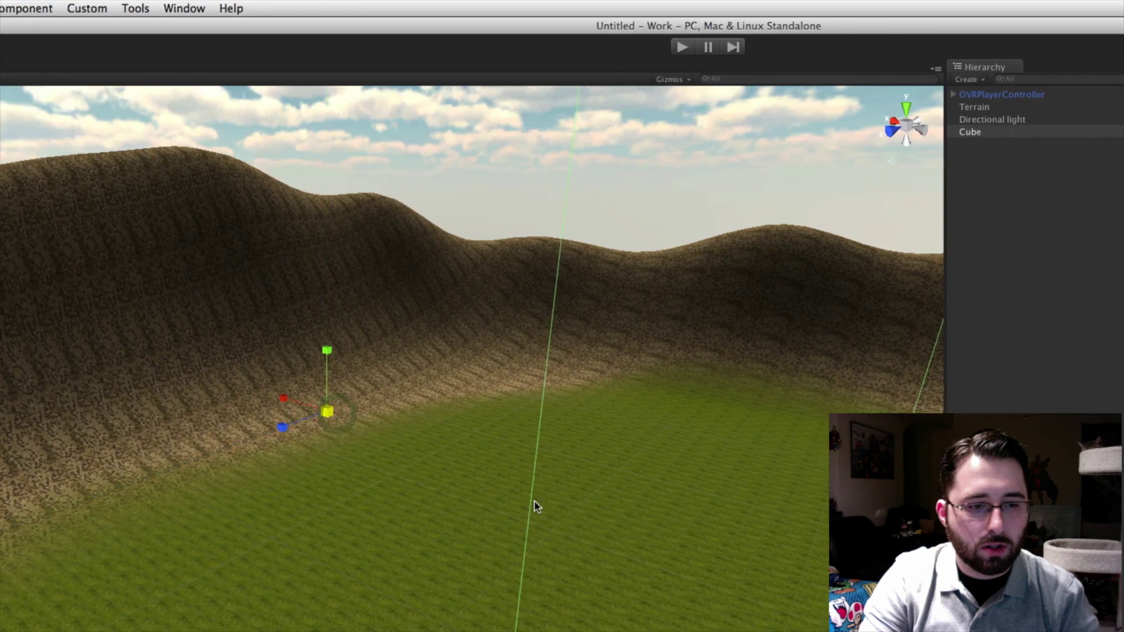
scroll(540, 430, "down", 5)
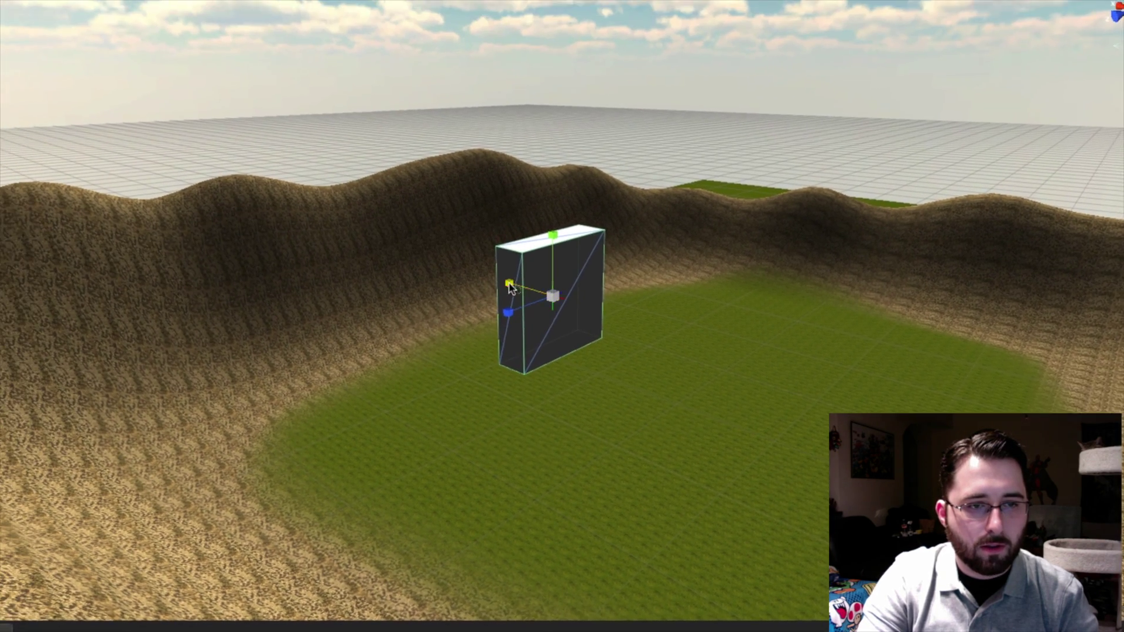
scroll(564, 311, "up", 5)
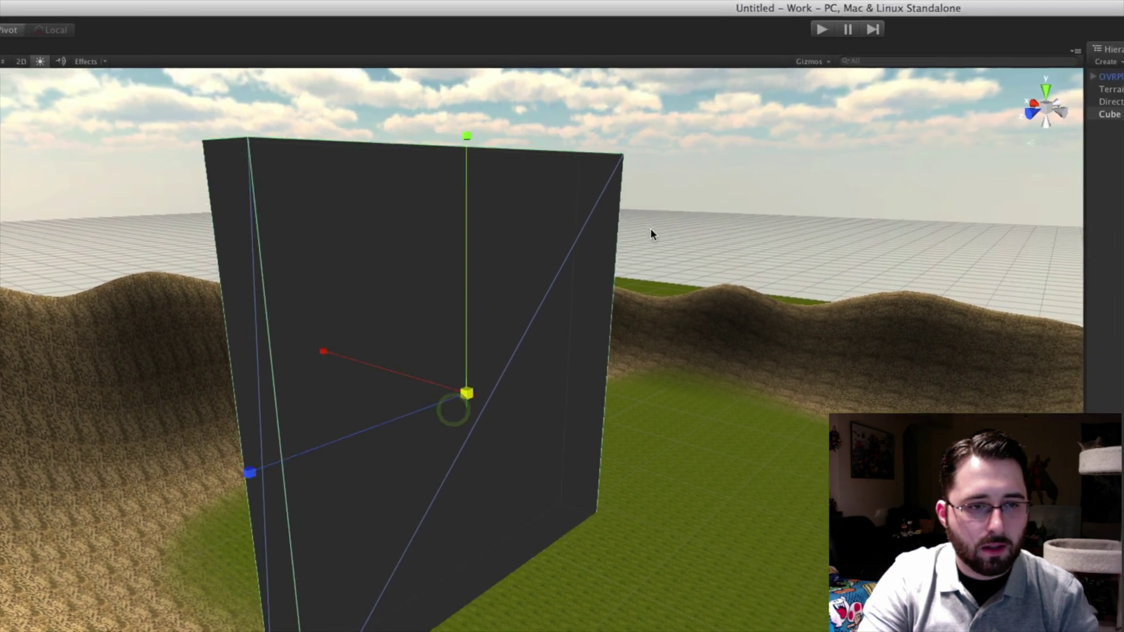
mouse_move(582, 271)
left_mouse_down("alt")
mouse_move(550, 329)
mouse_move(527, 325)
left_mouse_up("alt")
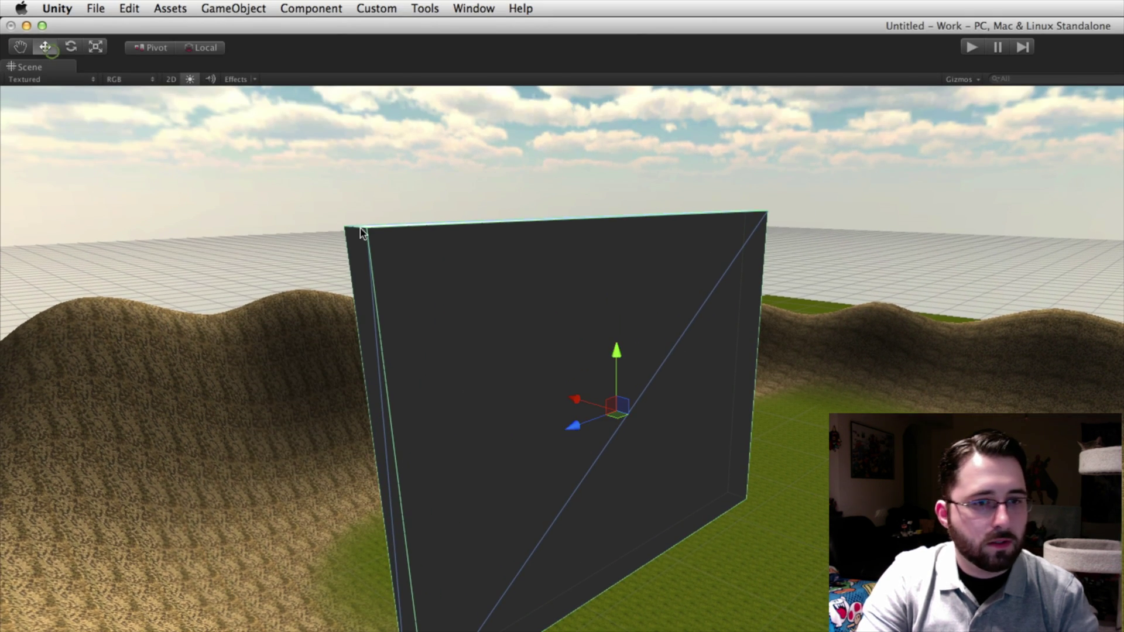
left_click_drag(575, 401, 447, 344, "alt")
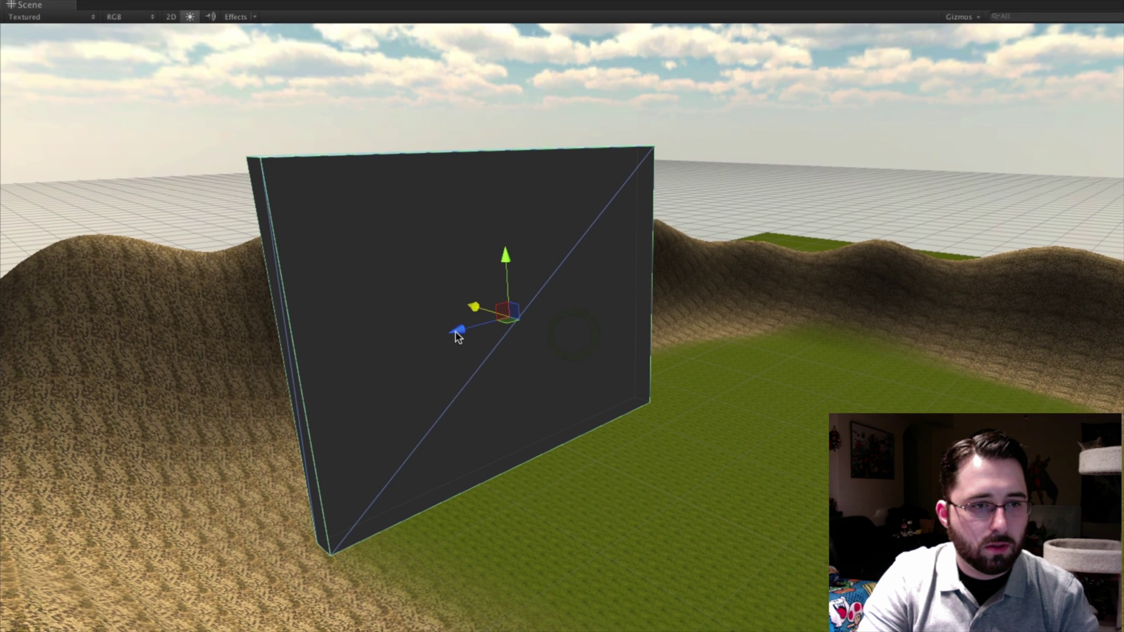
left_click_drag(608, 288, 573, 274, "alt")
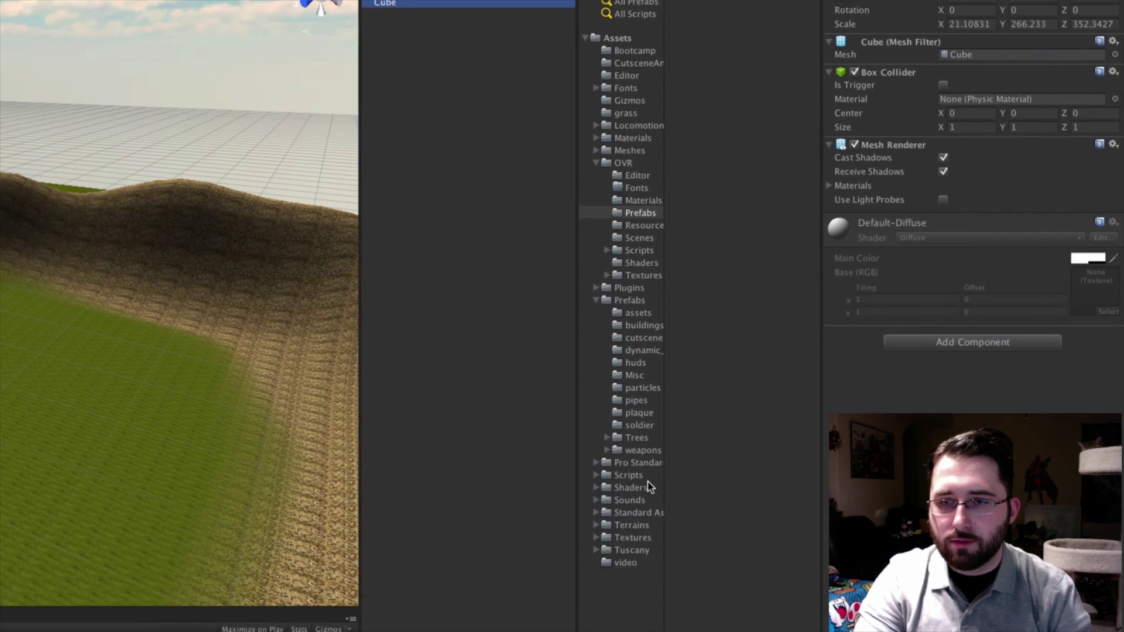
- Create a 'video' material with the Poser movie texture and apply it to the cube wall
left_click(625, 412)
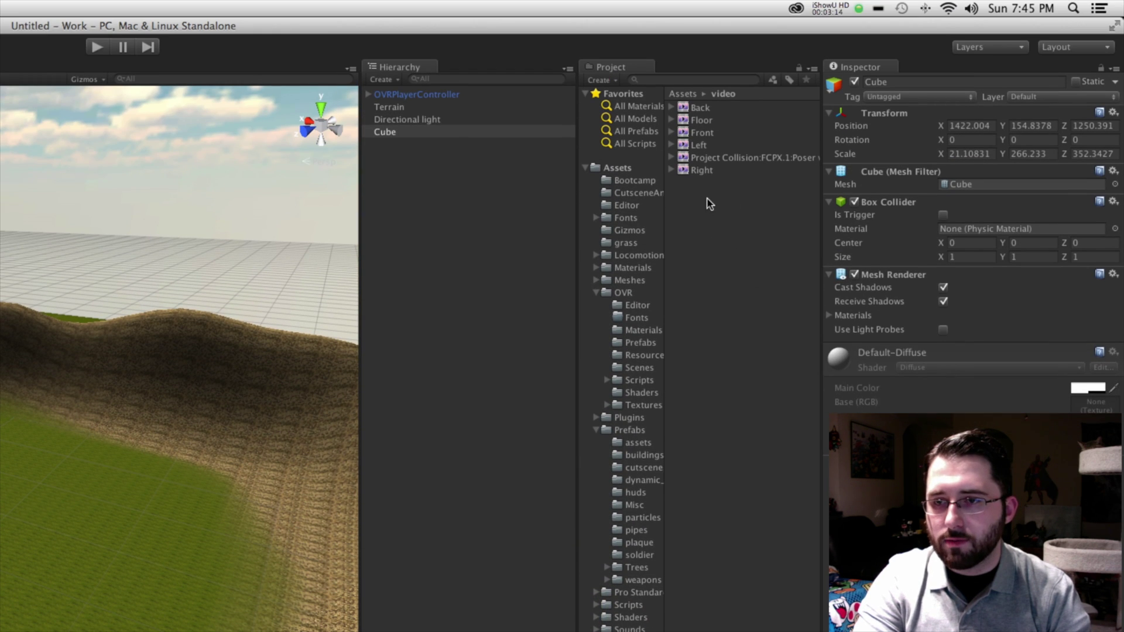
right_click(709, 202)
mouse_move(740, 189)
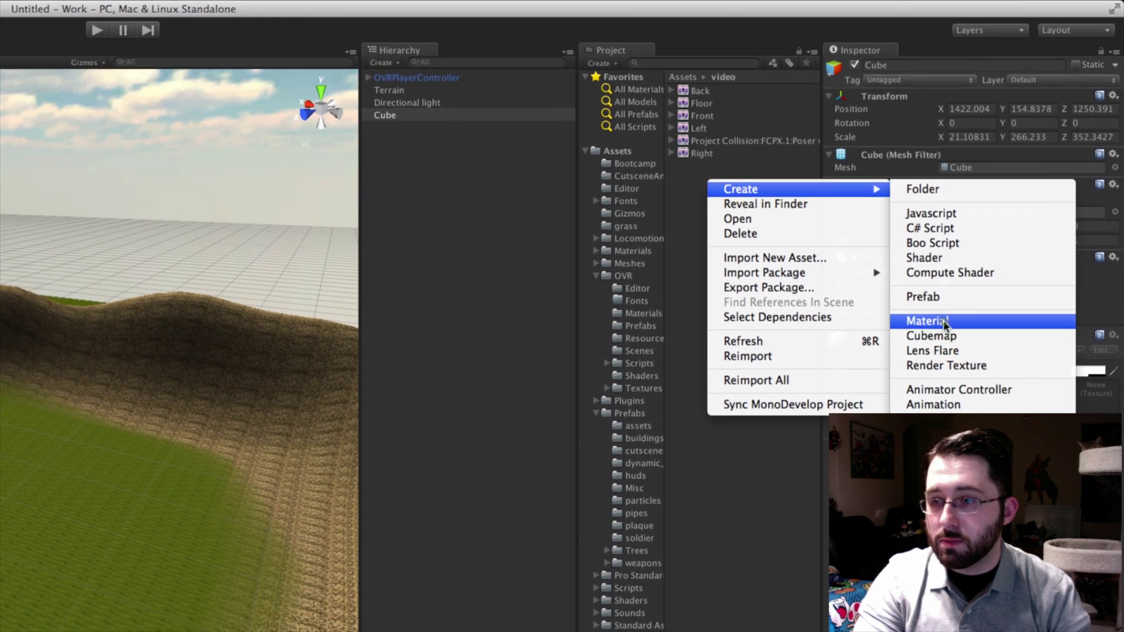
left_click(927, 337)
type("video")
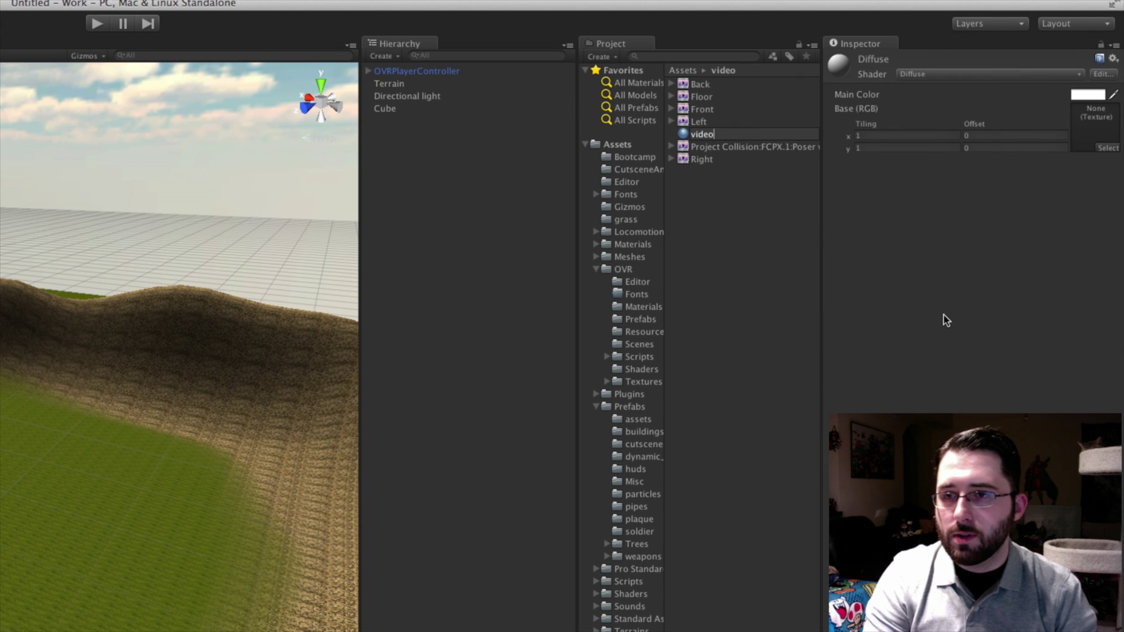
key("Return")
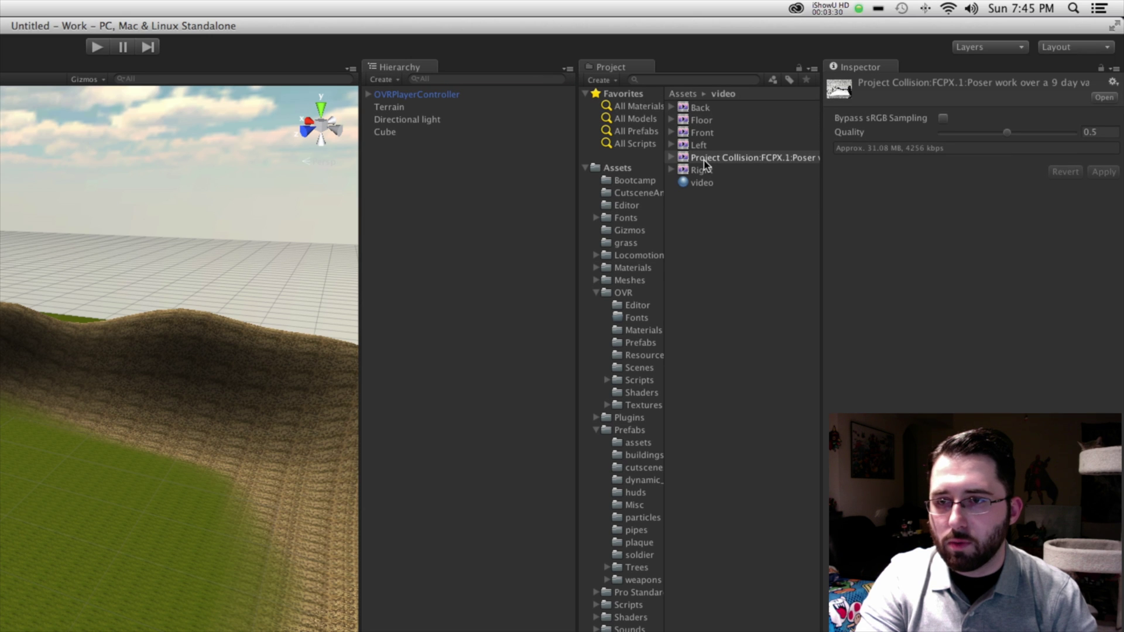
left_click(702, 185)
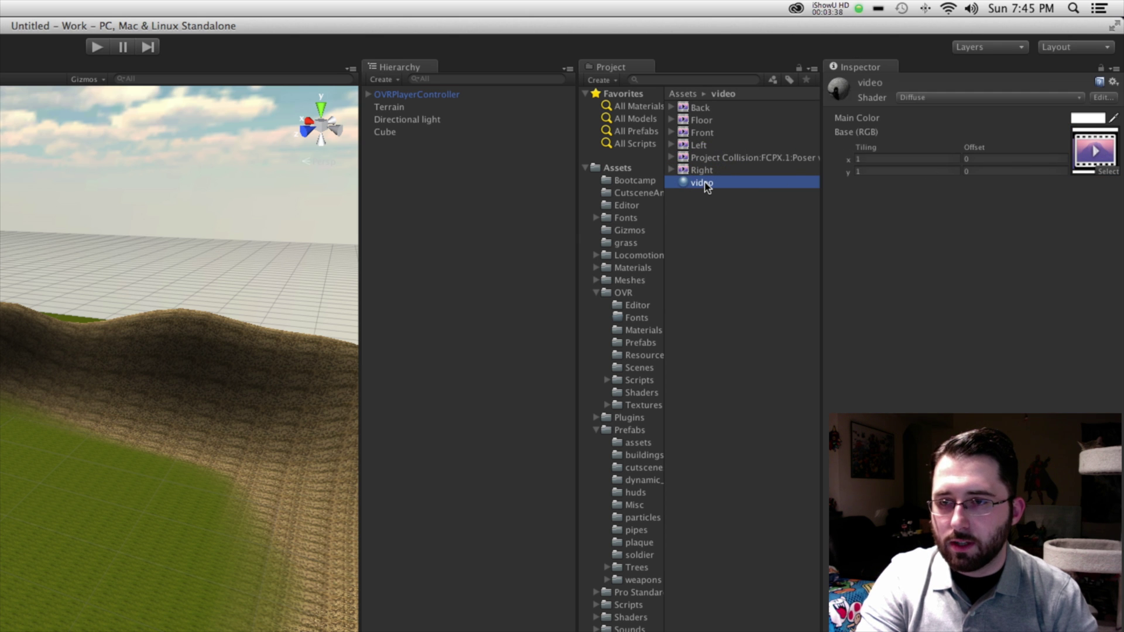
left_click_drag(675, 189, 522, 292)
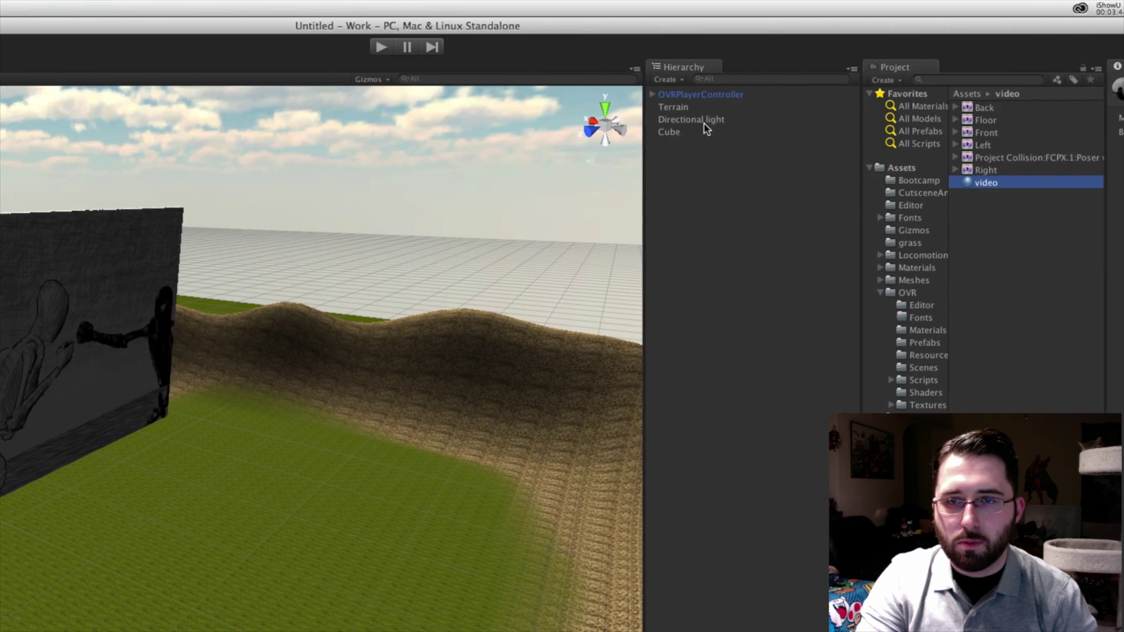
- Raise the directional light above the crater and rotate it to light the wall
left_click(620, 124)
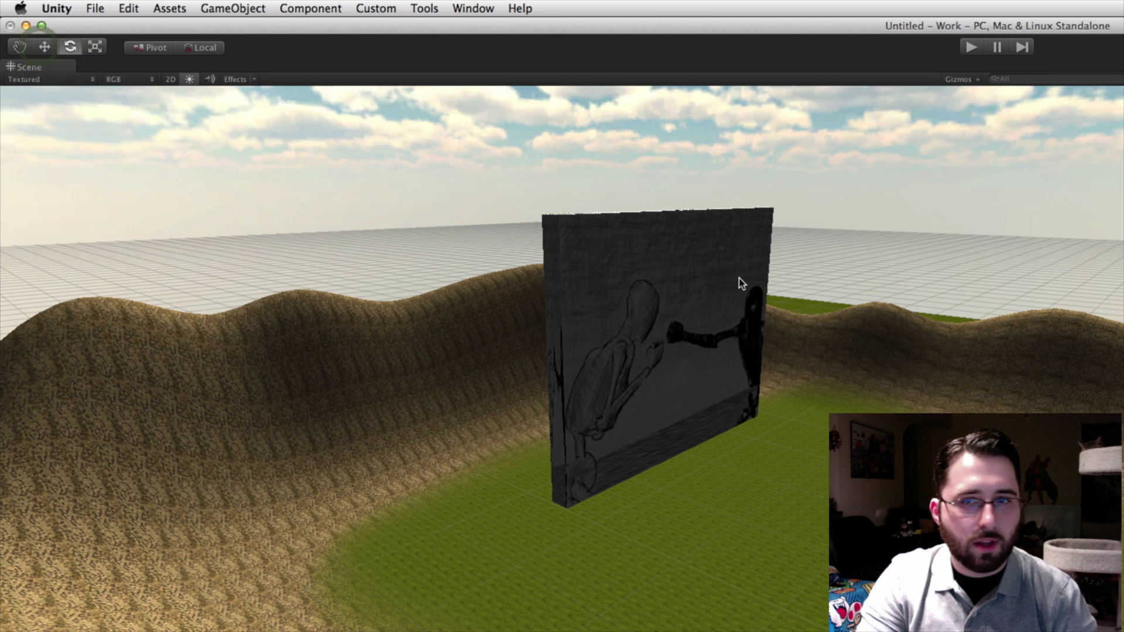
key("f")
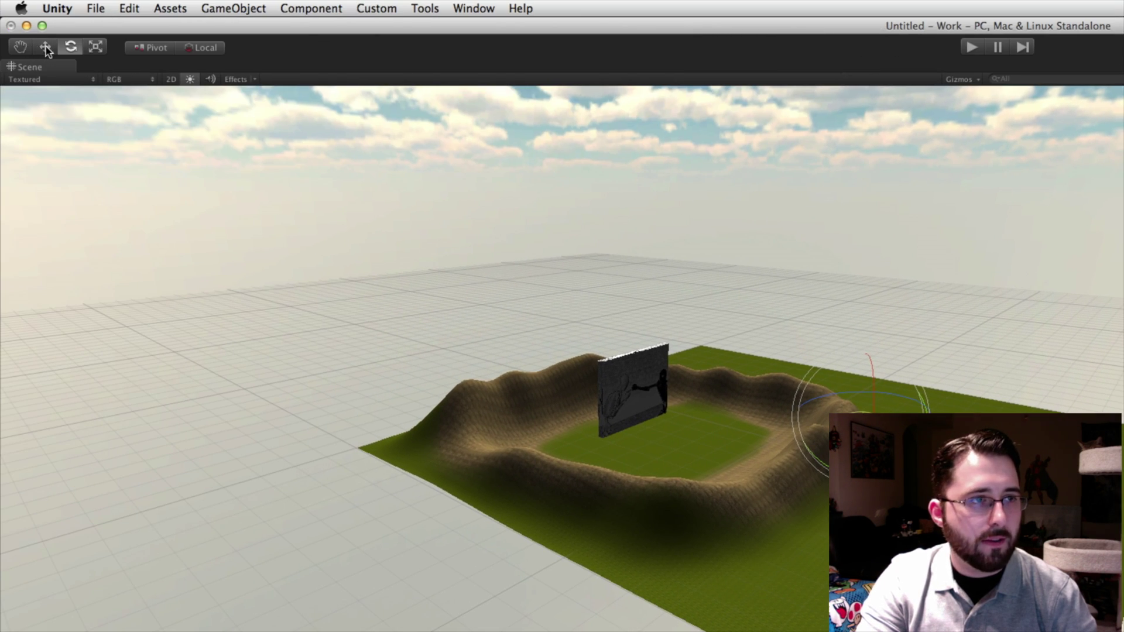
left_click_drag(795, 413, 602, 325)
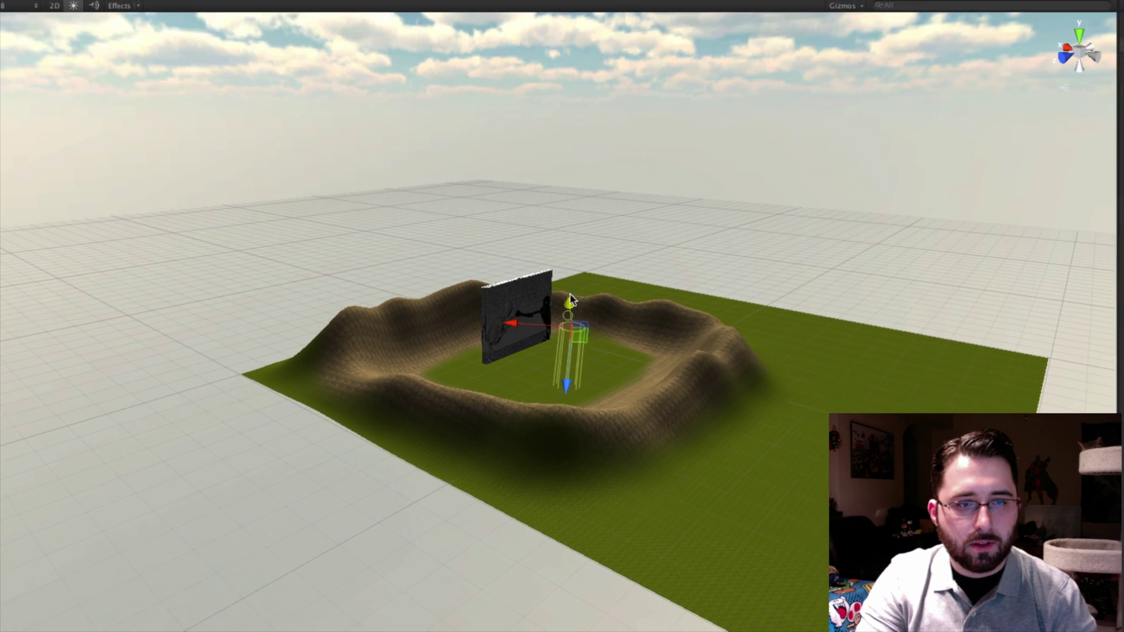
left_click_drag(603, 325, 569, 247)
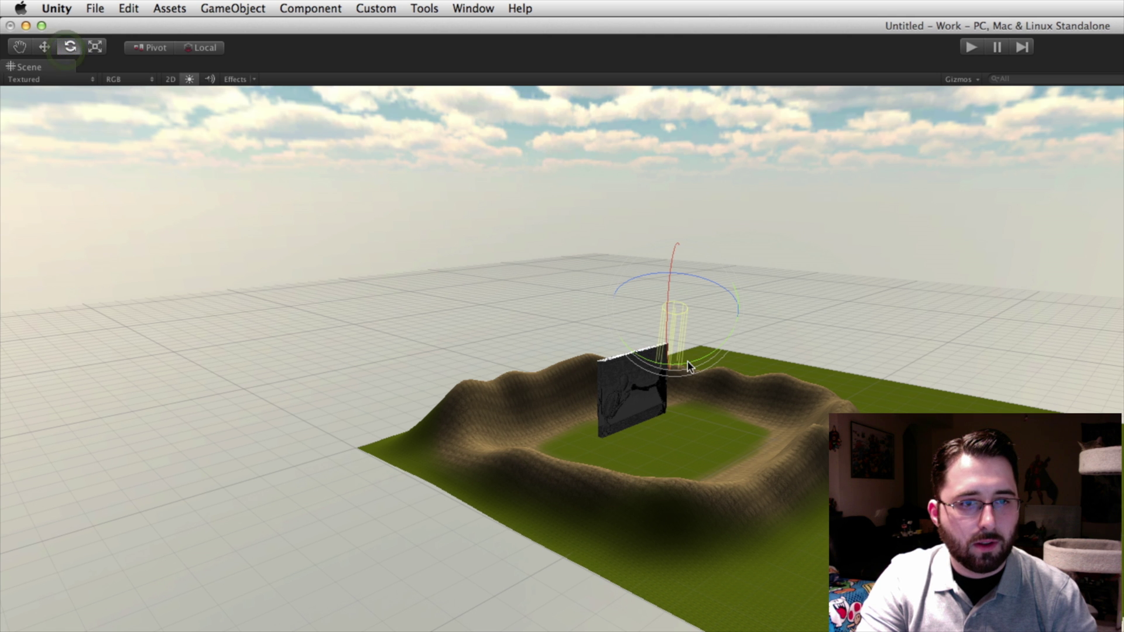
left_click_drag(689, 368, 553, 315)
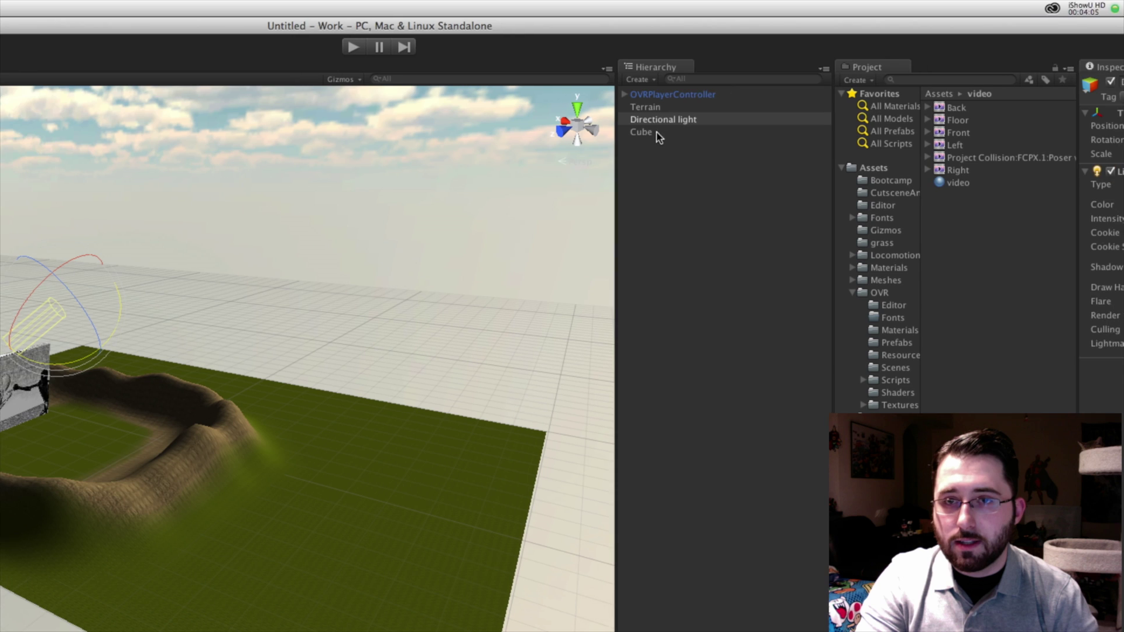
- Select the wall Cube and drag the Play script from the Project panel onto it
left_click(581, 132)
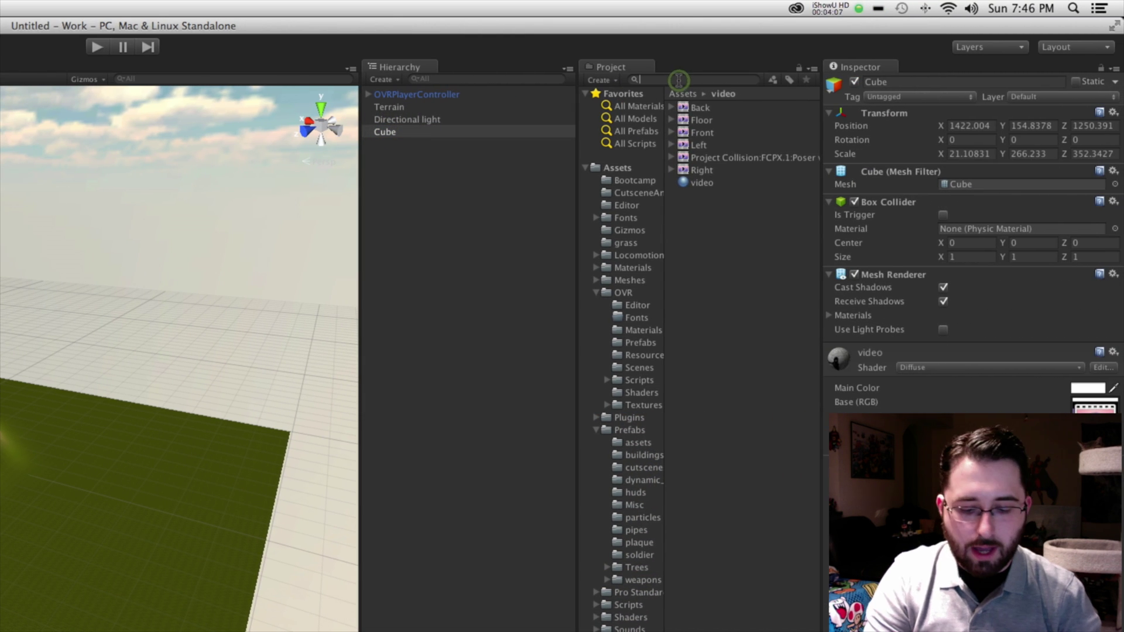
type("play")
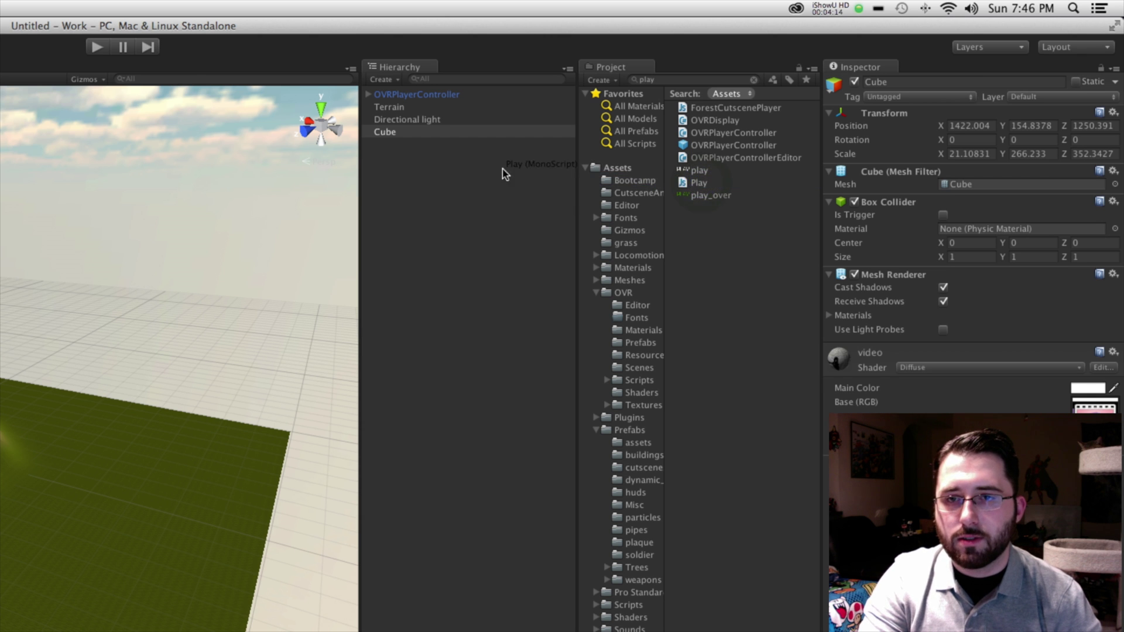
mouse_move(503, 173)
left_mouse_down()
mouse_move(537, 163)
mouse_move(476, 132)
left_mouse_up()
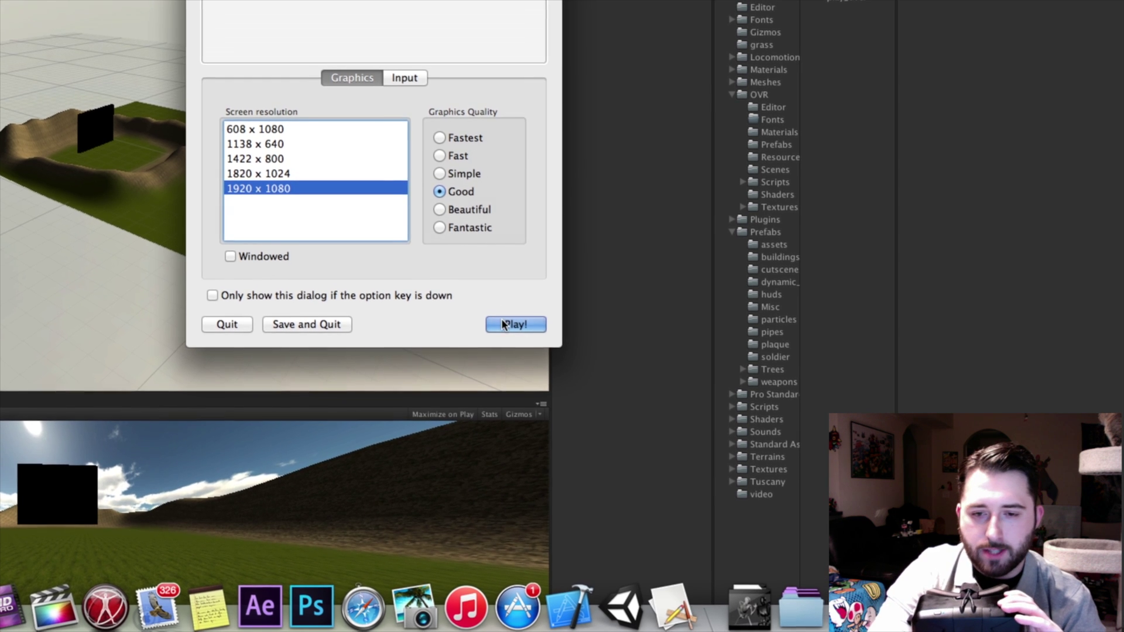
- Launch the built game at 1920x1080 from the resolution dialog
left_click(544, 321)
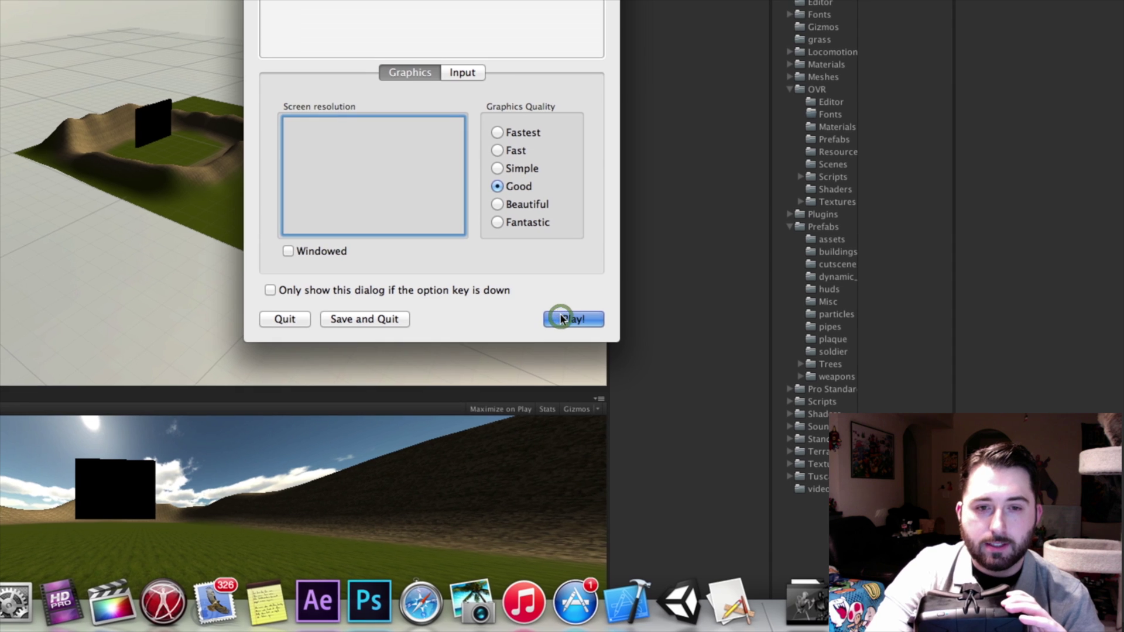